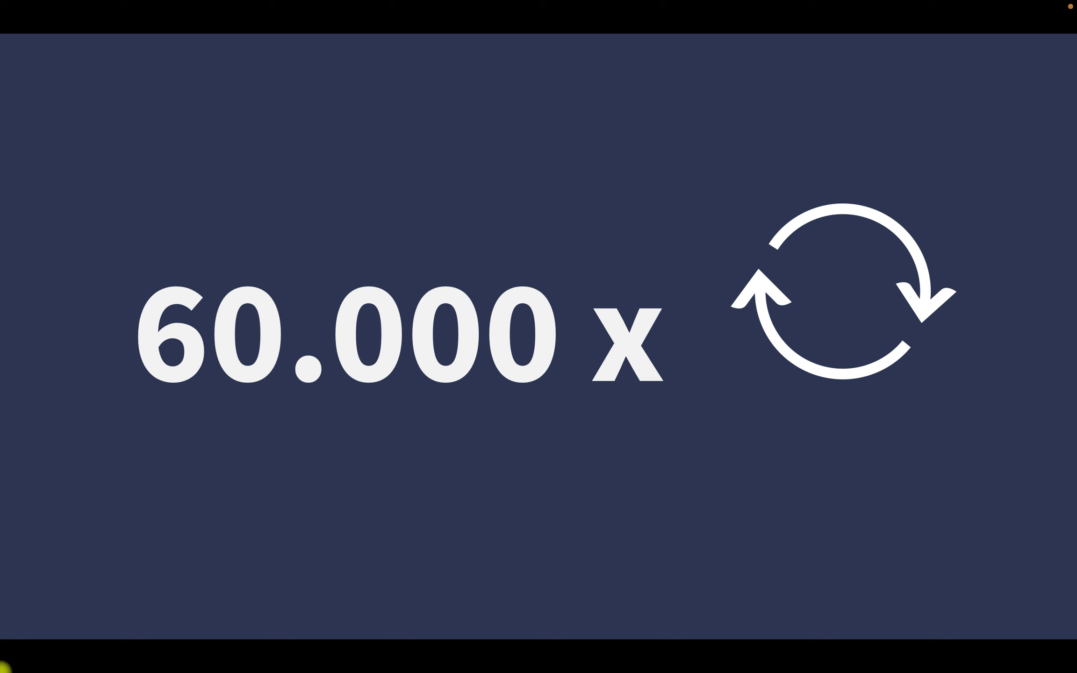
- Advance the slideshow from the '60.000 x' slide to the 'Voorbeeld – Klantreis' slide
{"action": "key", "text": "Right"}
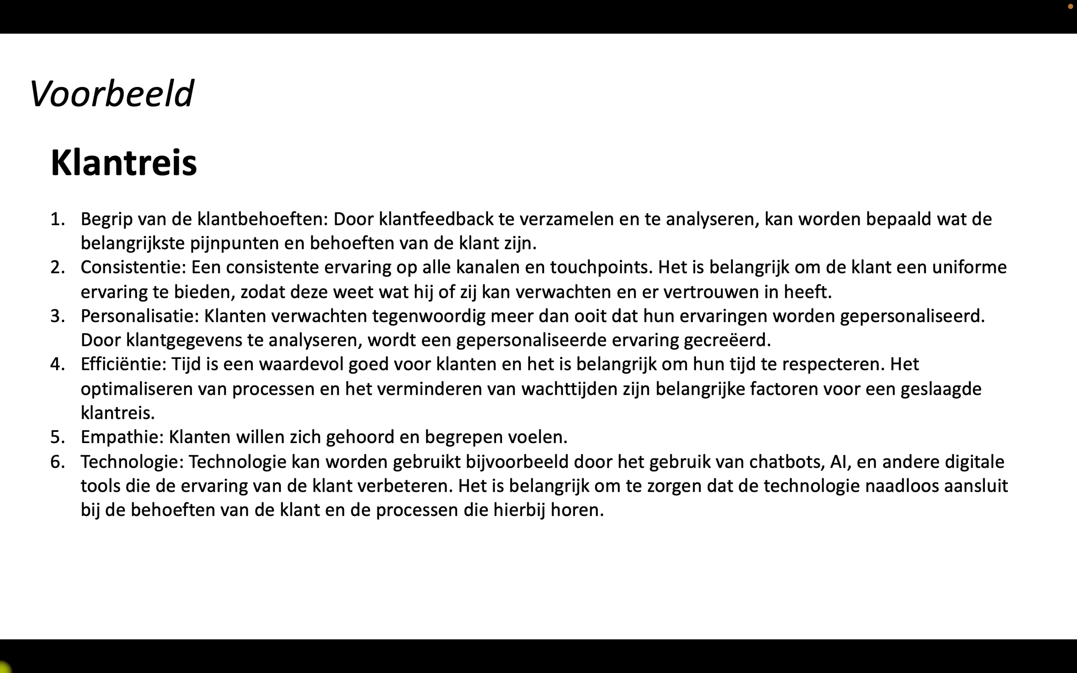
- Step past the Eerste ronde slide and the trimmed Klantreis list to blank slide 10
{"action": "key", "text": "Right"}
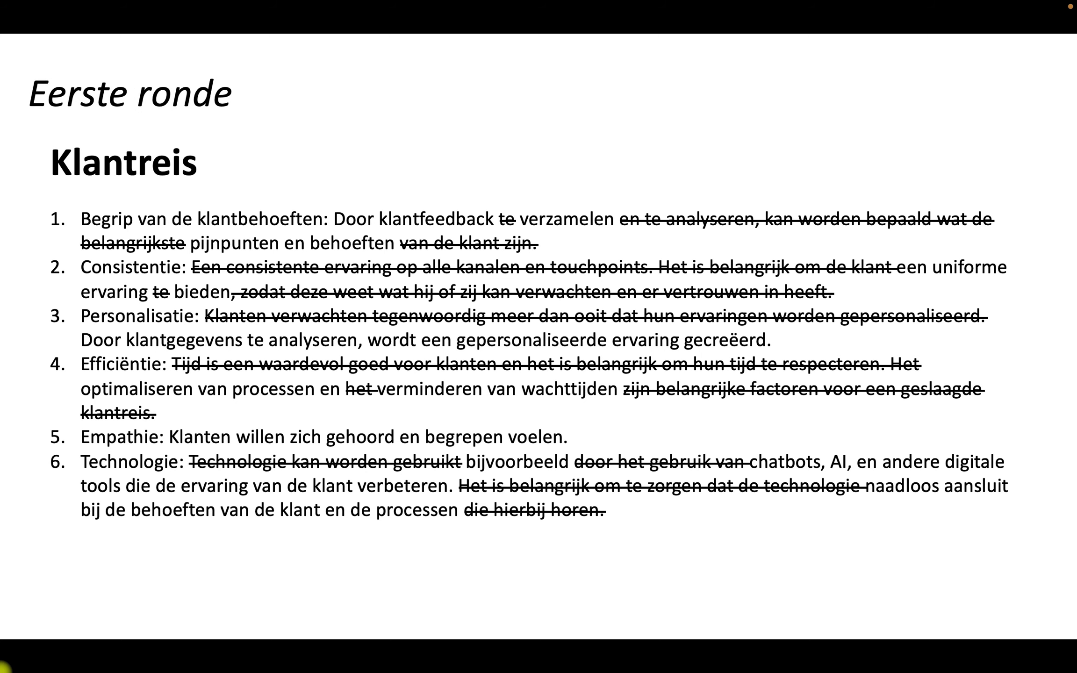
{"action": "key", "text": "Right"}
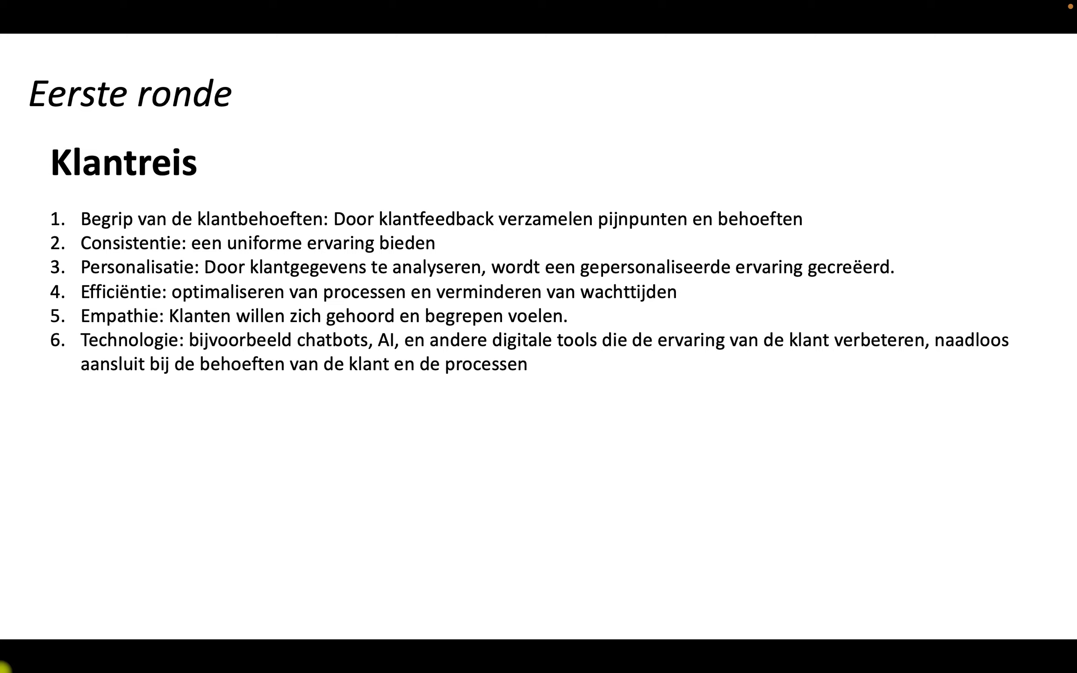
{"action": "key", "text": "Right"}
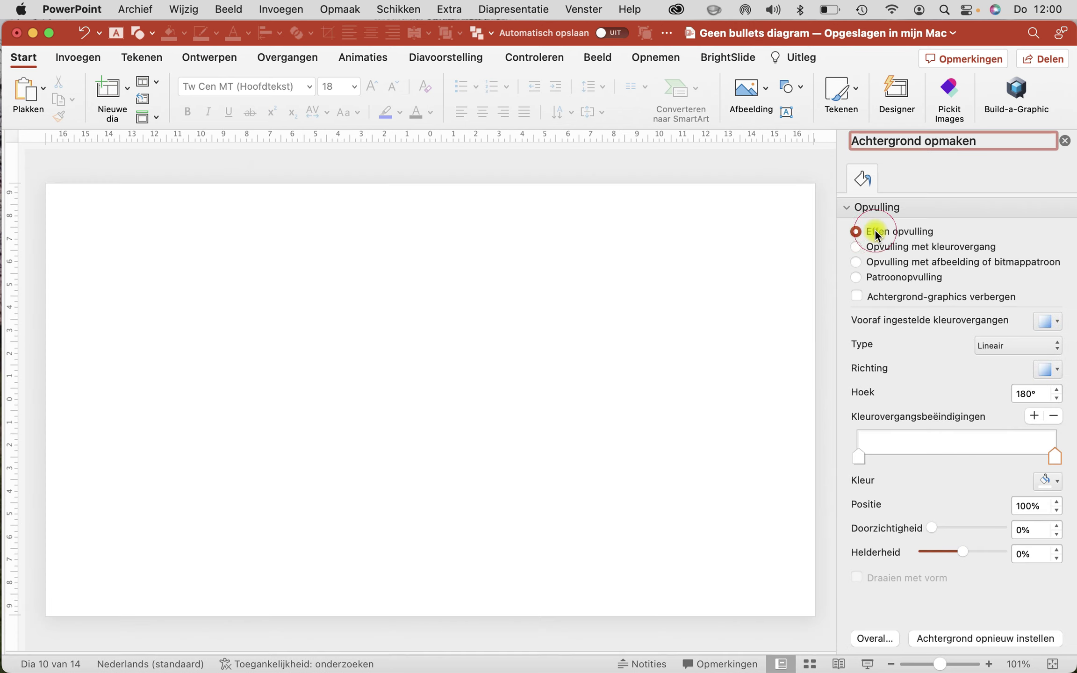
- Reset slide 10 to a solid fill and reopen its background formatting settings
{"action": "left_click", "coordinate": [872, 231]}
{"action": "left_click", "coordinate": [1061, 143]}
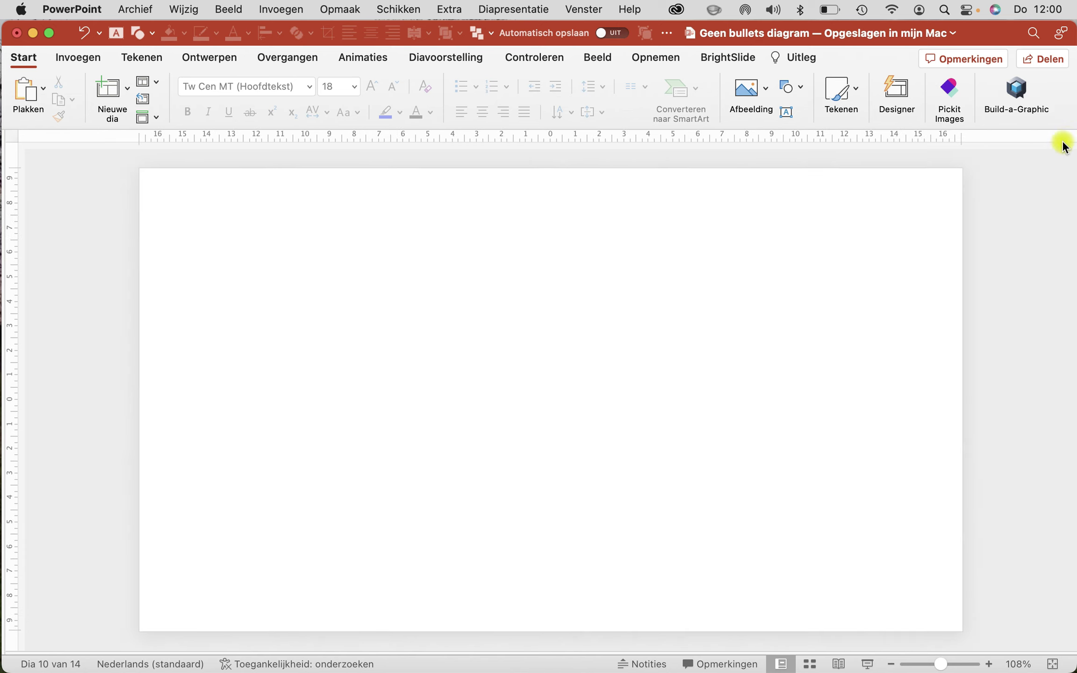
{"action": "right_click", "coordinate": [327, 371]}
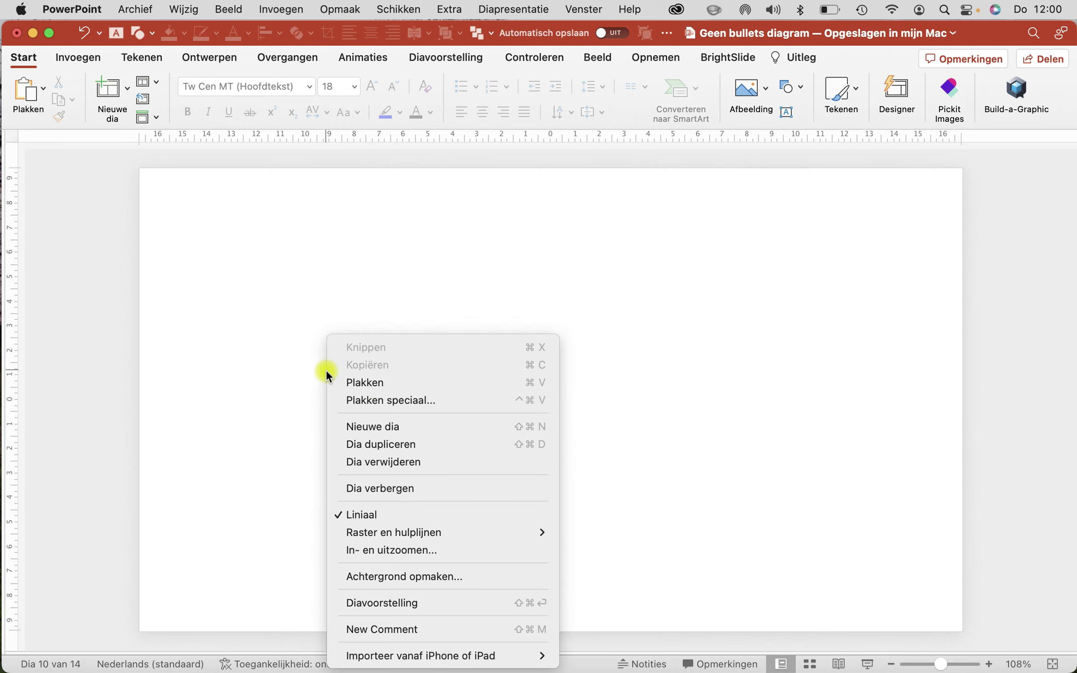
{"action": "left_click", "coordinate": [380, 578]}
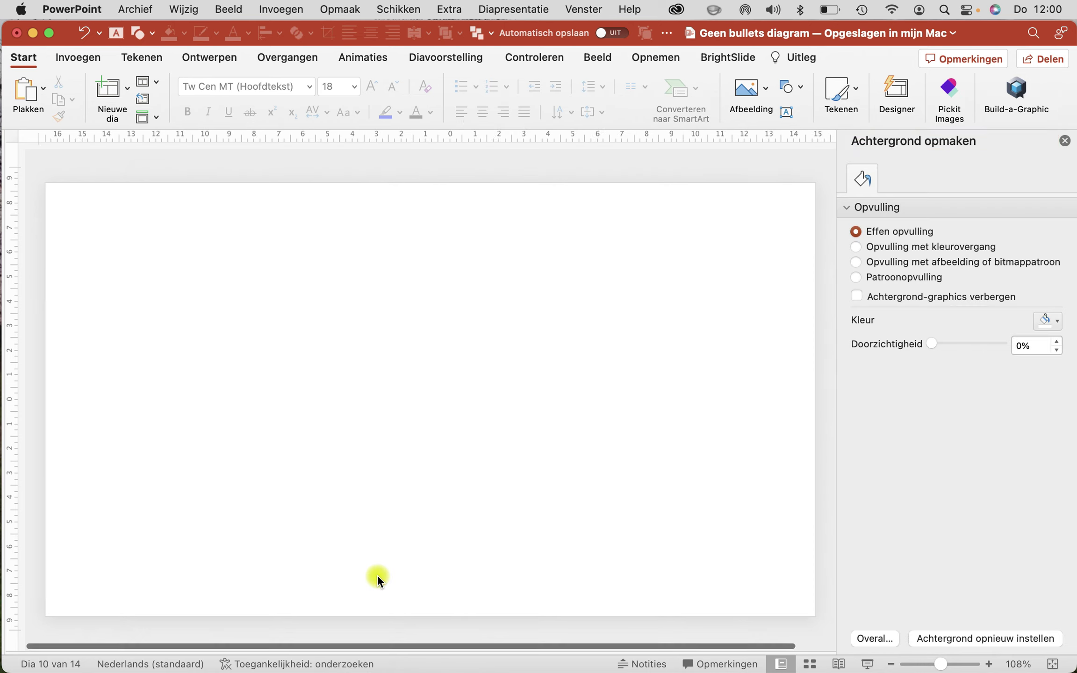
- Apply a reversed dark-teal-to-light-teal gradient with the light stop at about 36%
{"action": "left_click", "coordinate": [881, 250]}
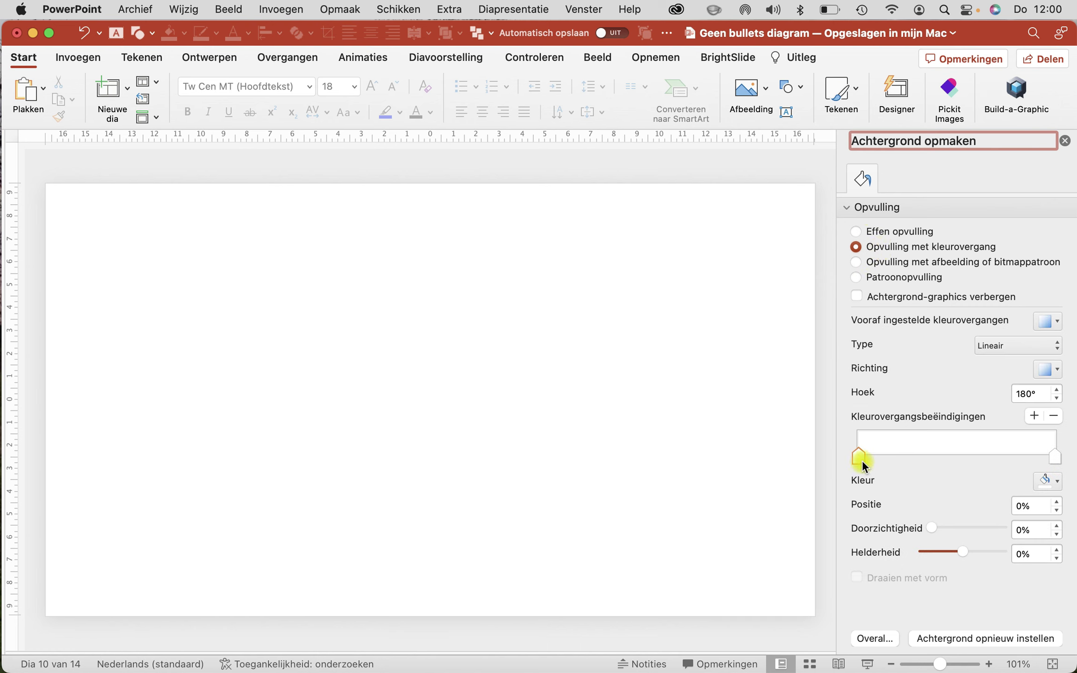
{"action": "left_click", "coordinate": [1057, 482]}
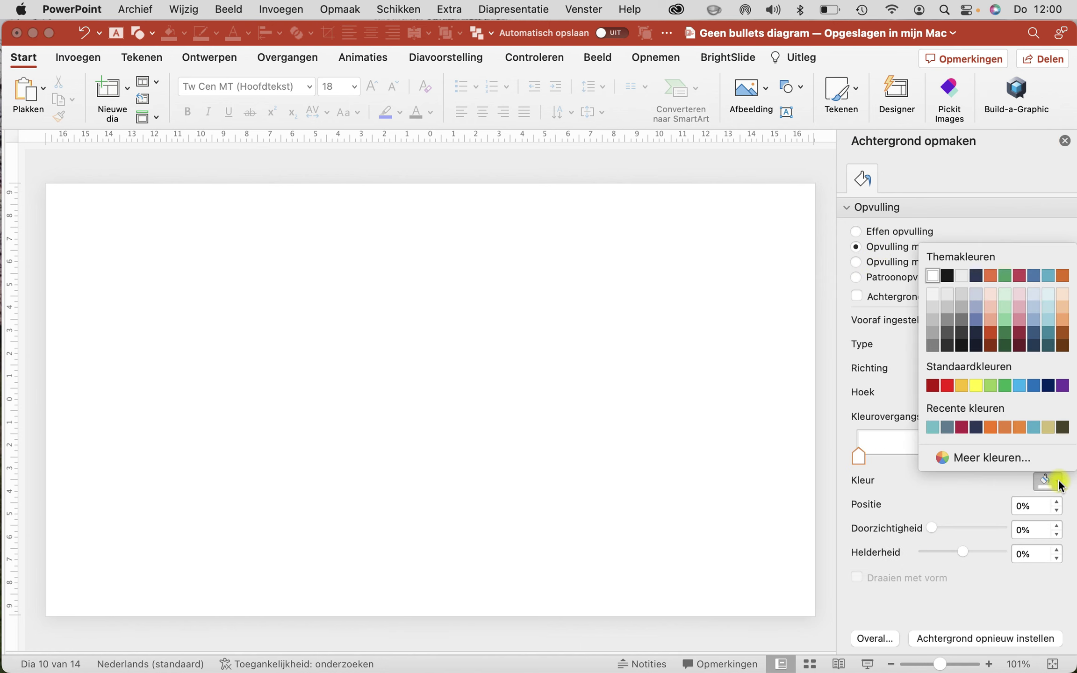
{"action": "left_click", "coordinate": [1048, 345]}
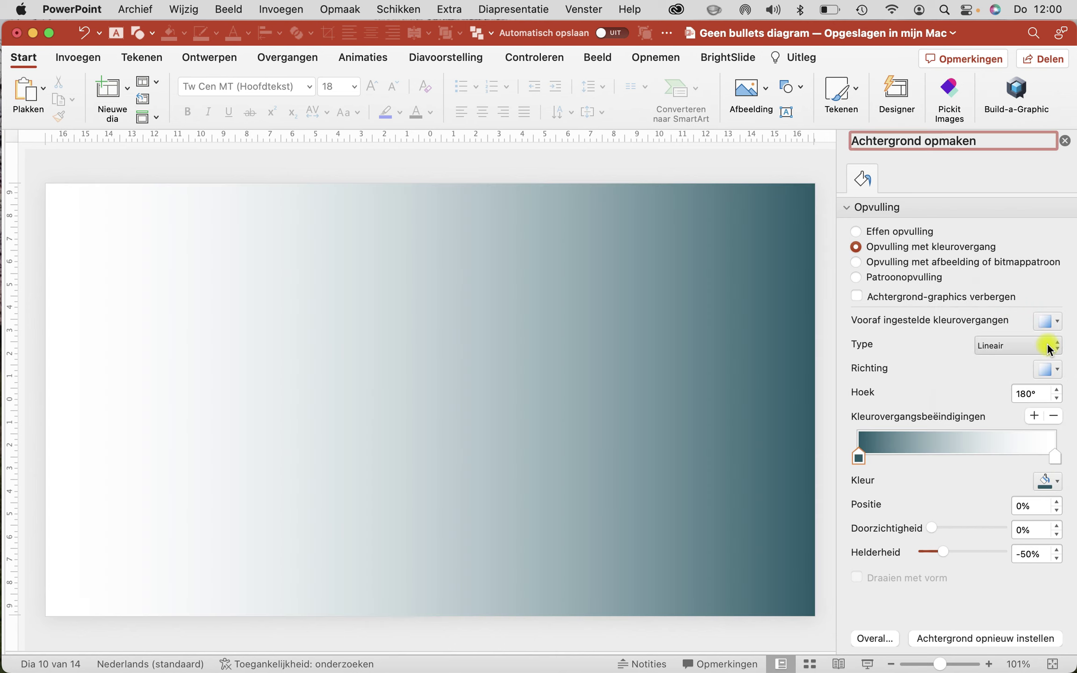
{"action": "left_click", "coordinate": [1054, 455]}
{"action": "left_click", "coordinate": [1057, 482]}
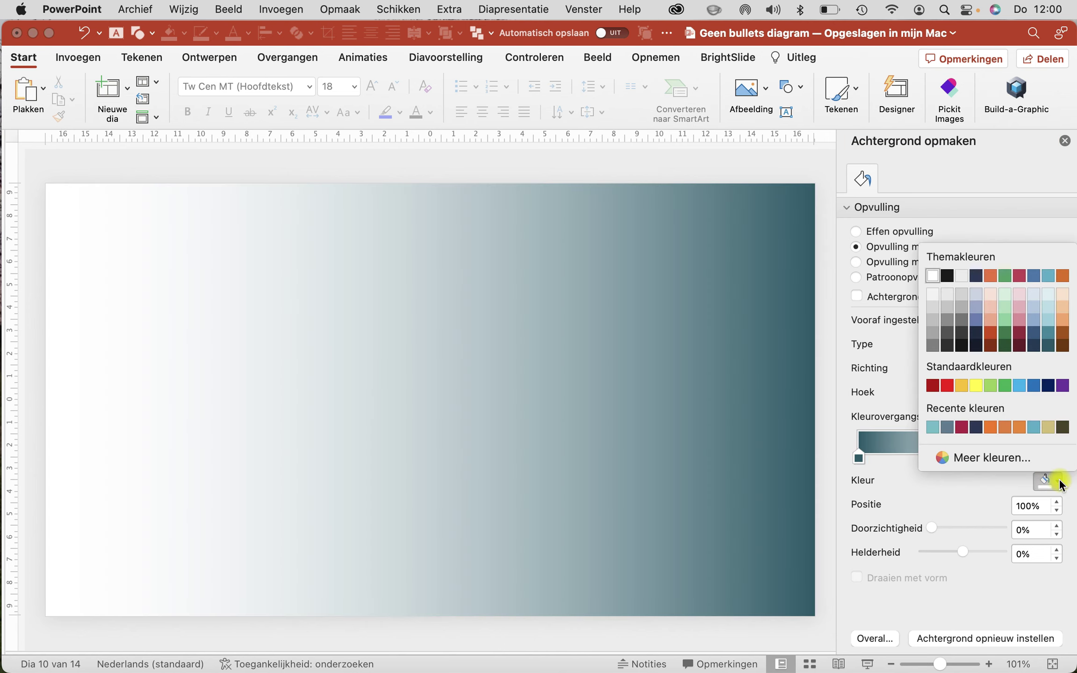
{"action": "left_click", "coordinate": [932, 427]}
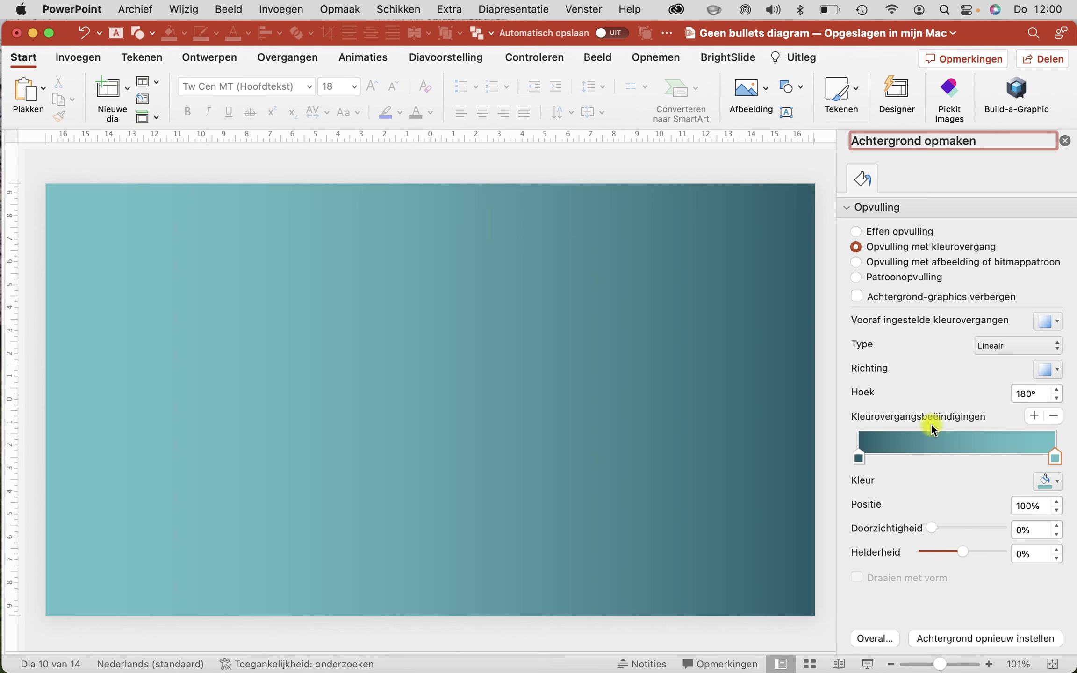
{"action": "left_click", "coordinate": [1048, 369]}
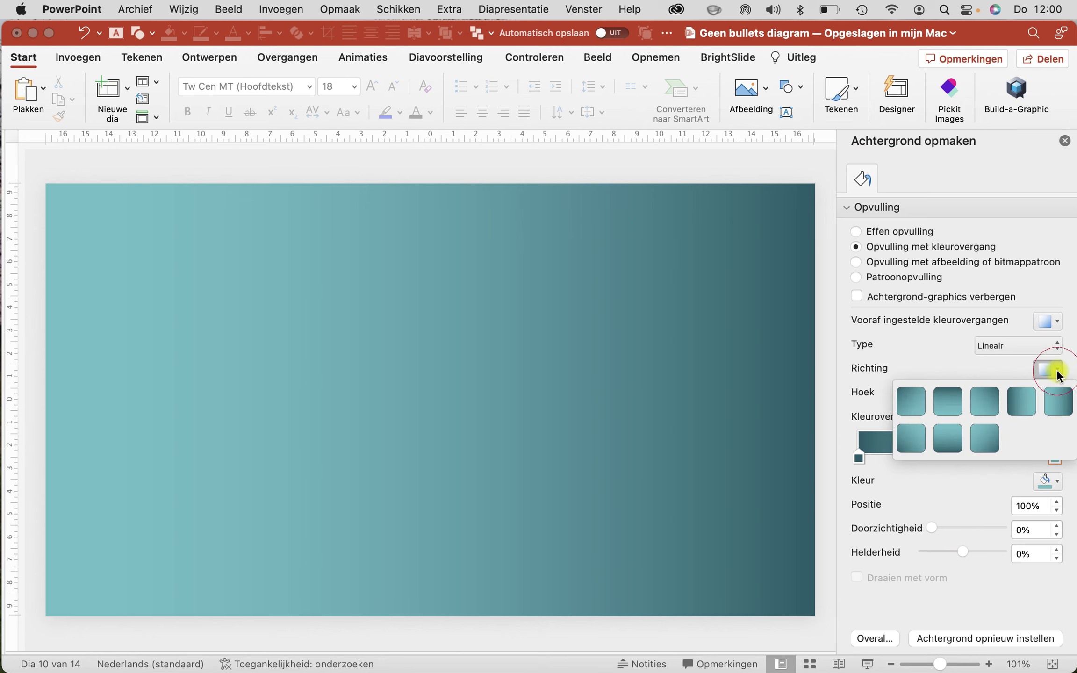
{"action": "left_click", "coordinate": [1015, 401]}
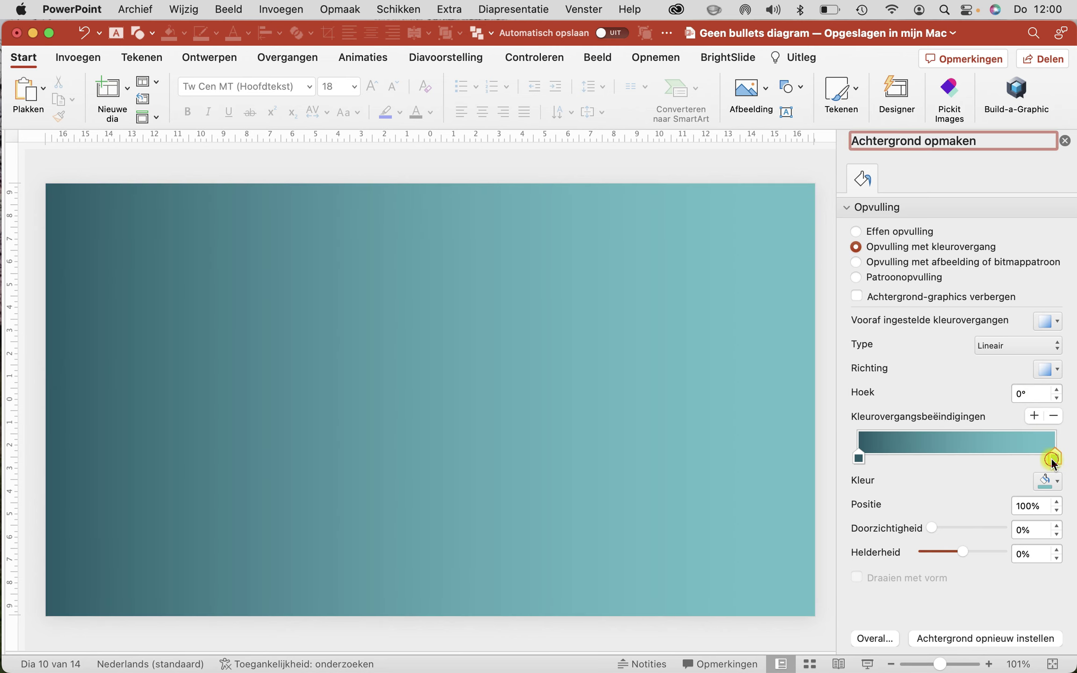
{"action": "left_click_drag", "start_coordinate": [1051, 461], "coordinate": [927, 464]}
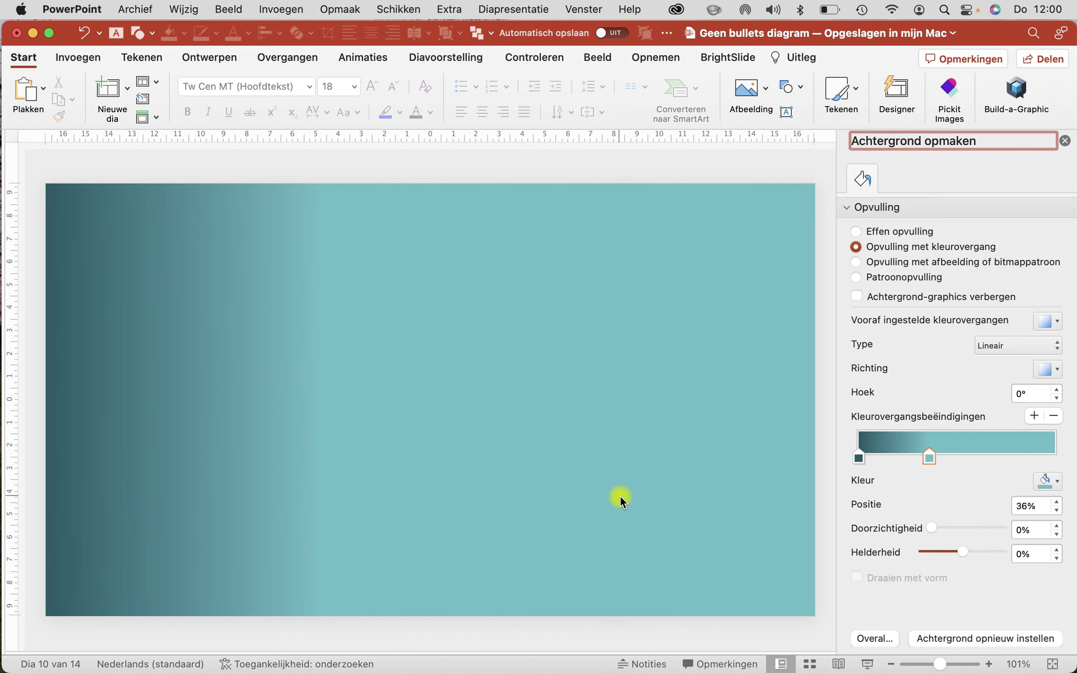
- Draw an oval near the slide centre
{"action": "left_click", "coordinate": [82, 54]}
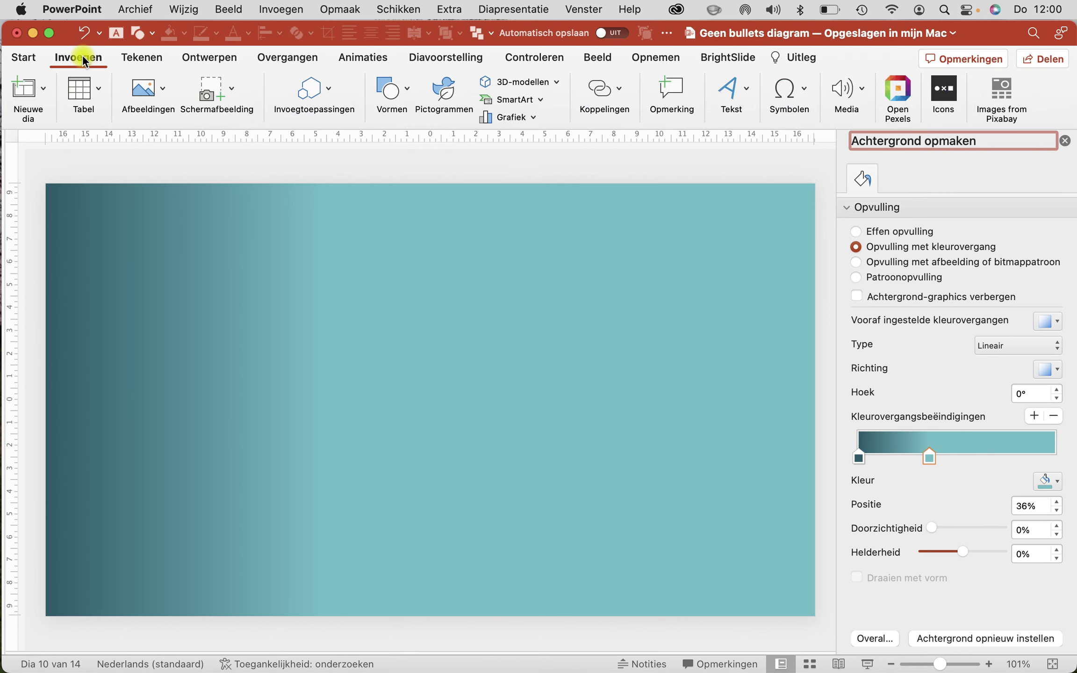
{"action": "left_click", "coordinate": [396, 89]}
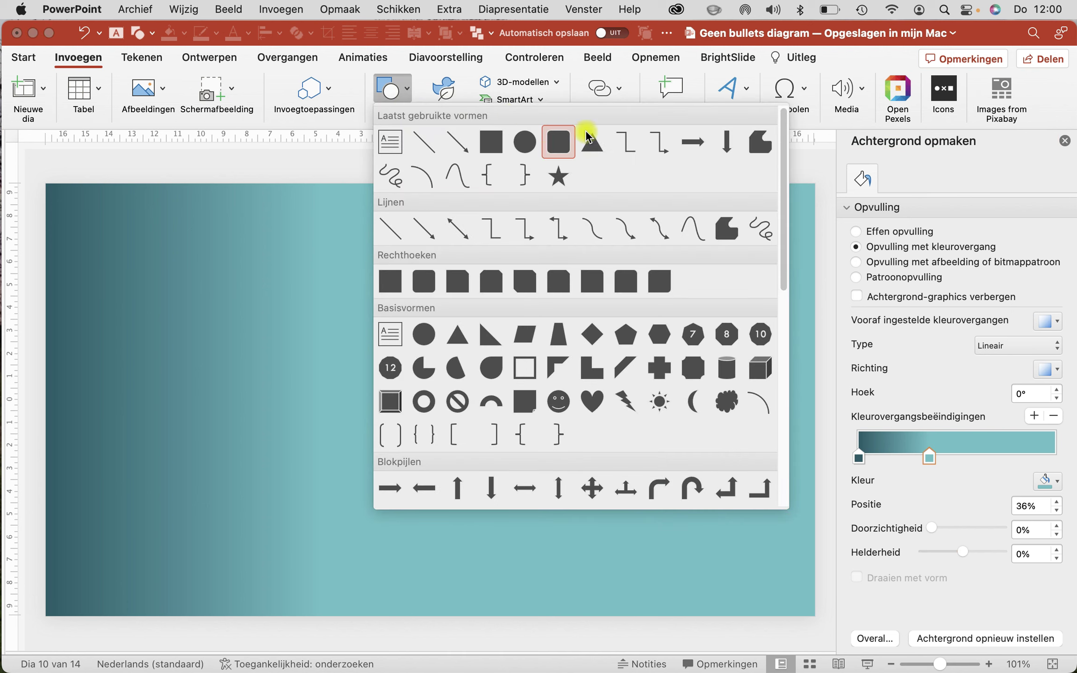
{"action": "left_click", "coordinate": [529, 149]}
{"action": "left_click_drag", "start_coordinate": [455, 359], "coordinate": [550, 445]}
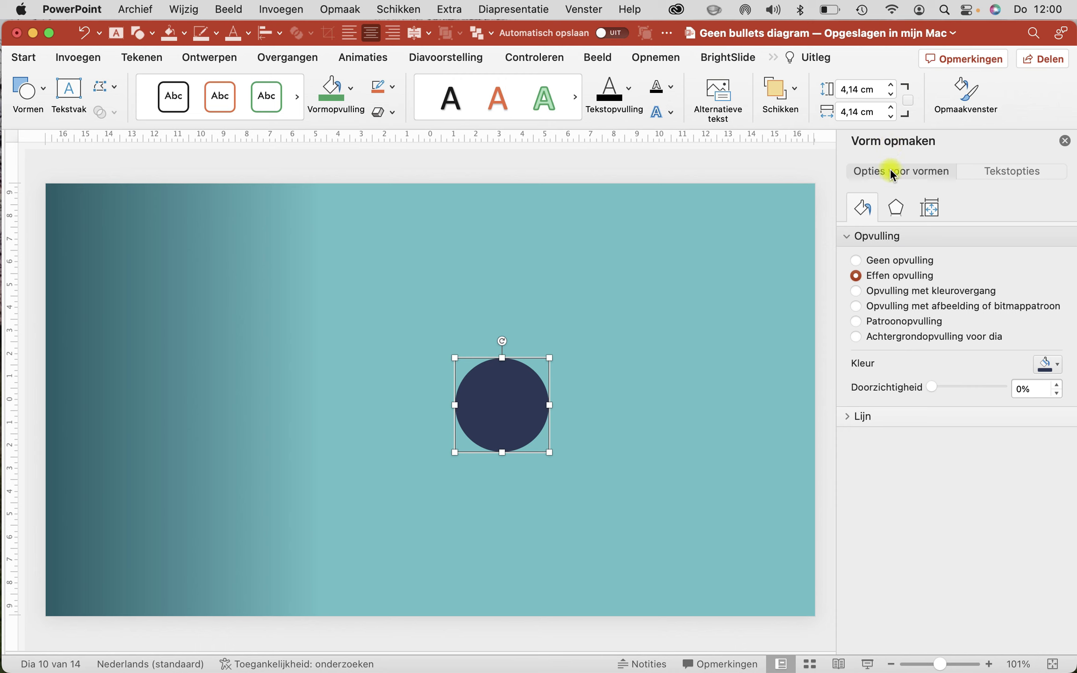
- Size the circle to 6 × 6 cm and fill it slate grey-blue
{"action": "left_click", "coordinate": [929, 207]}
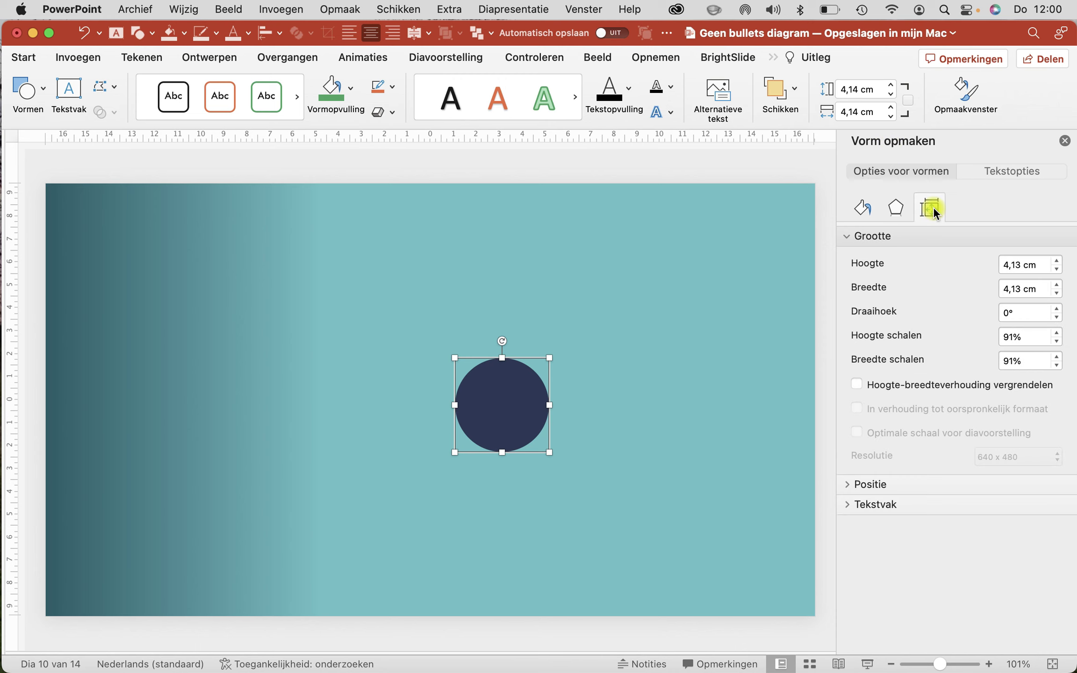
{"action": "double_click", "coordinate": [1007, 267]}
{"action": "type", "text": "6"}
{"action": "key", "text": "Tab"}
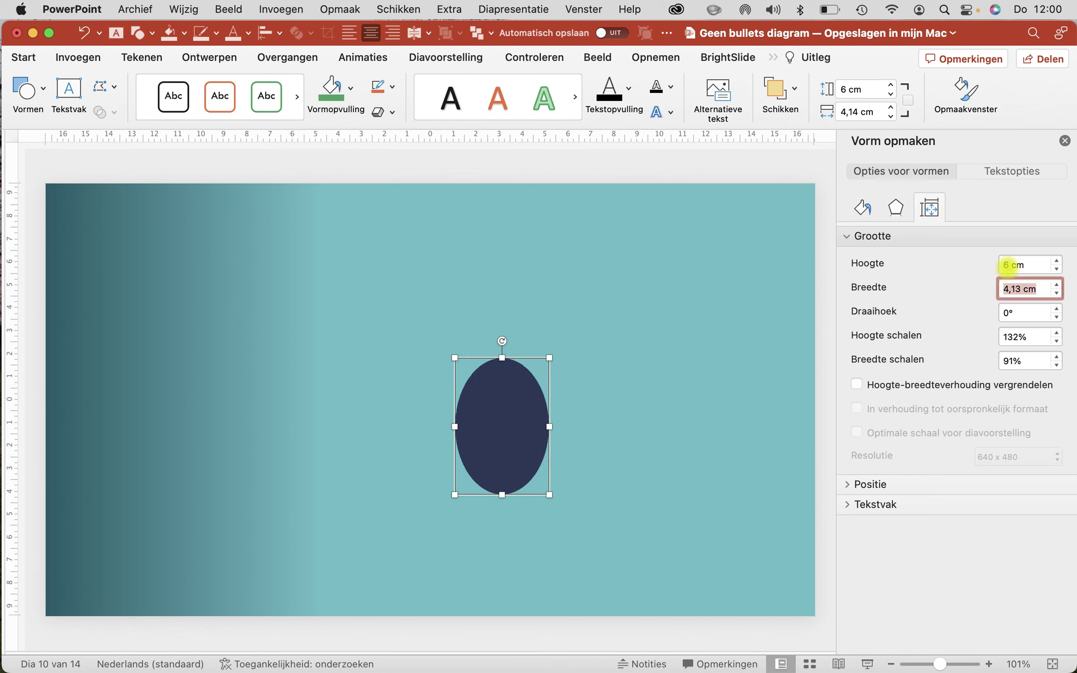
{"action": "type", "text": "6"}
{"action": "key", "text": "Return"}
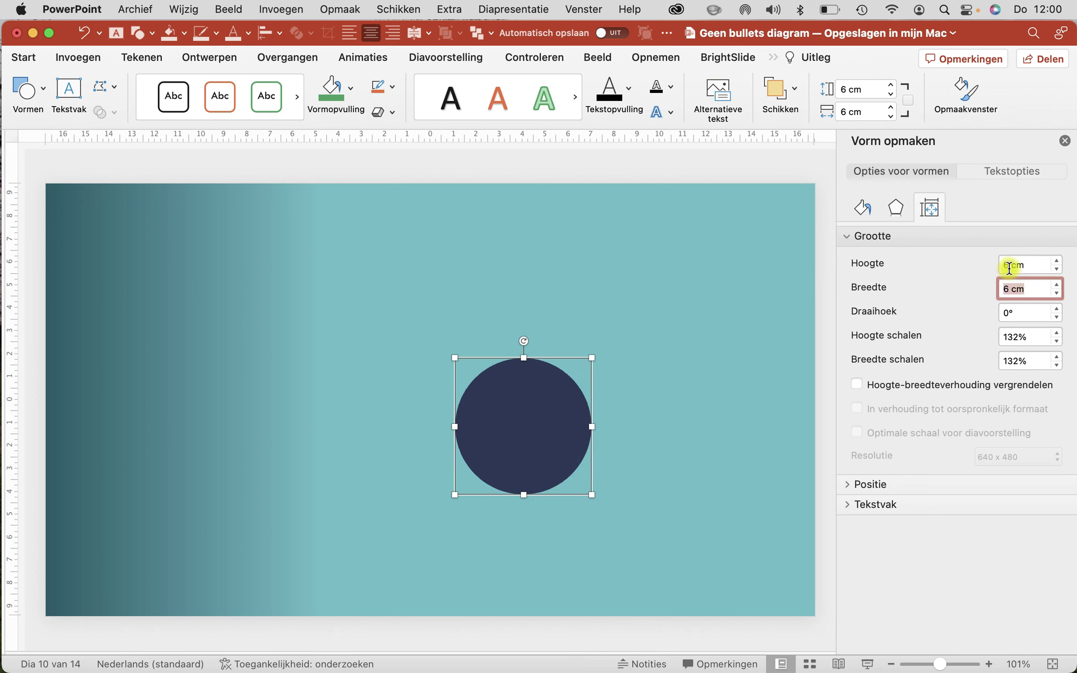
{"action": "left_click", "coordinate": [860, 208]}
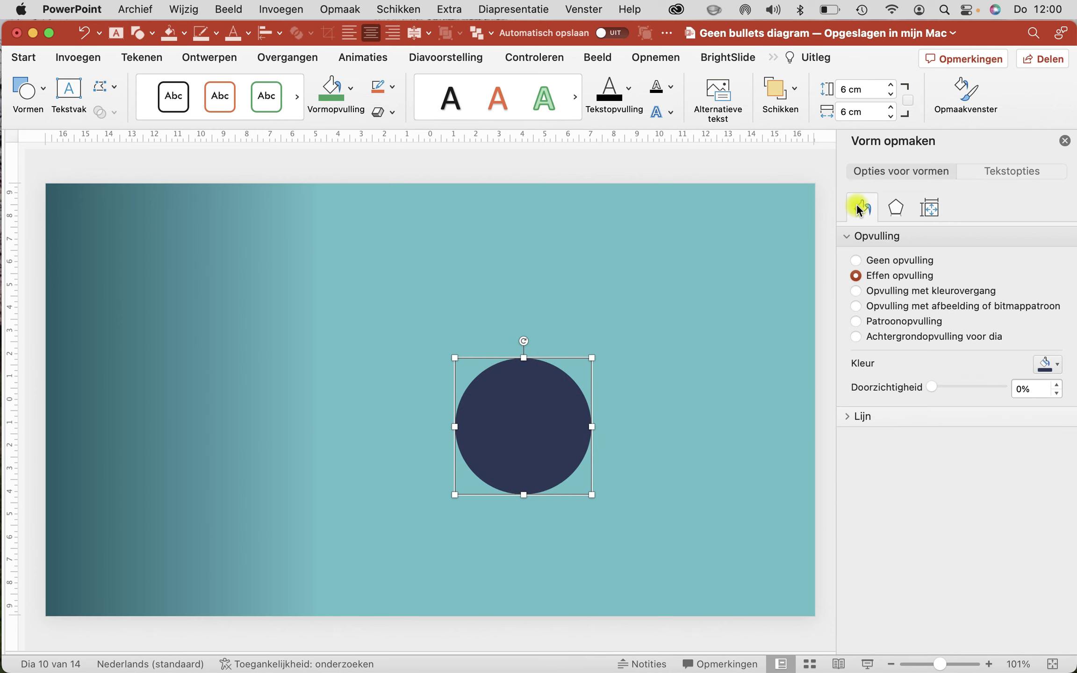
{"action": "left_click", "coordinate": [1047, 365]}
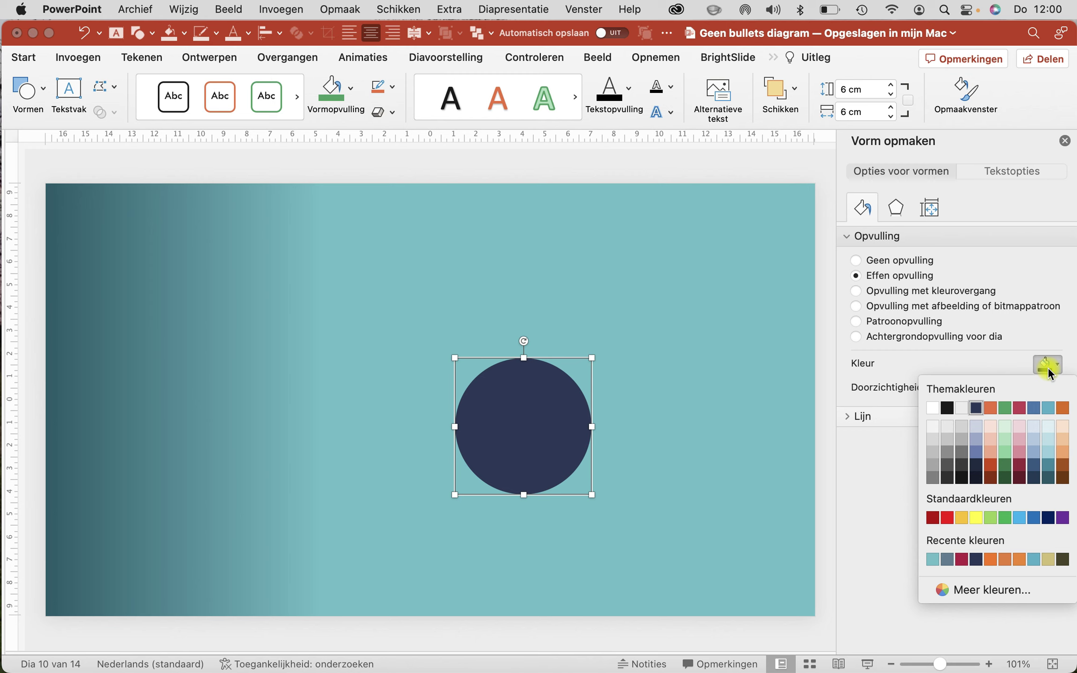
{"action": "left_click", "coordinate": [946, 559]}
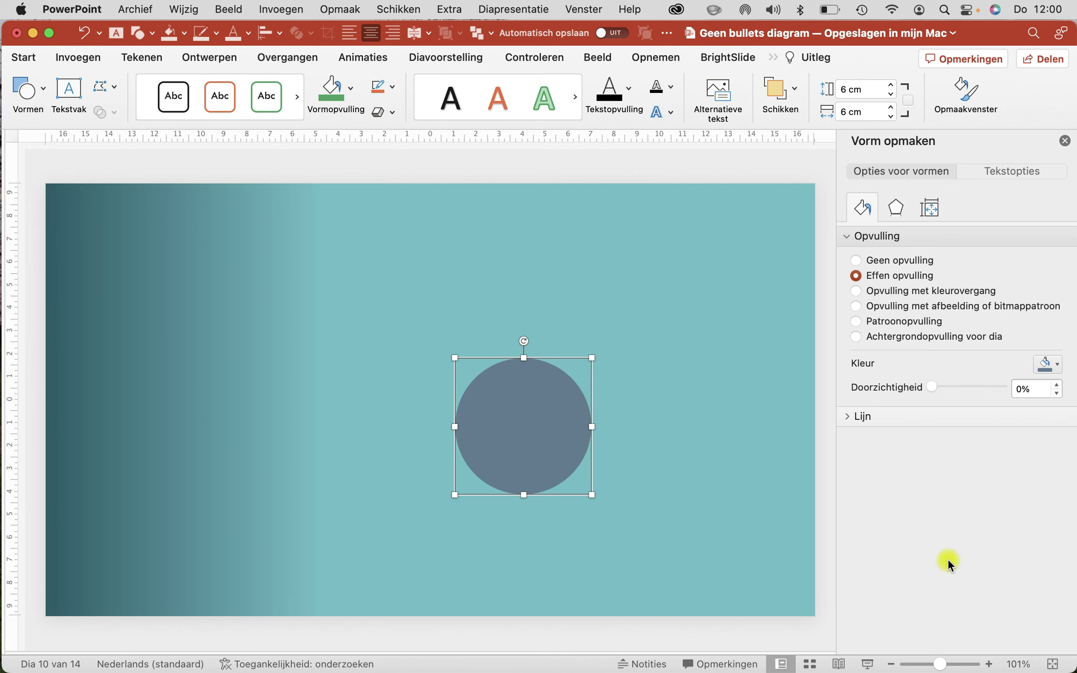
- Move the circle up-right and duplicate it, placing copies around the ring
{"action": "mouse_move", "coordinate": [534, 425]}
{"action": "left_mouse_down"}
{"action": "mouse_move", "coordinate": [609, 264]}
{"action": "mouse_move", "coordinate": [728, 361]}
{"action": "mouse_move", "coordinate": [724, 348]}
{"action": "left_mouse_up"}
{"action": "key", "text": "super+d"}
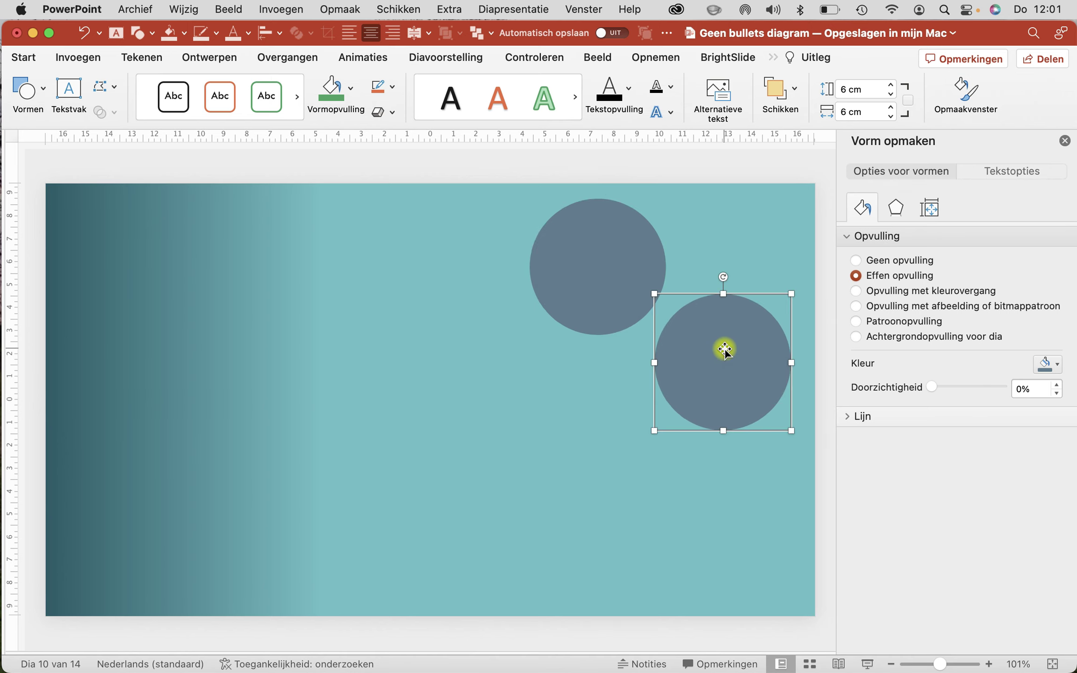
{"action": "key", "text": "super+d"}
{"action": "left_click_drag", "start_coordinate": [738, 437], "coordinate": [615, 513]}
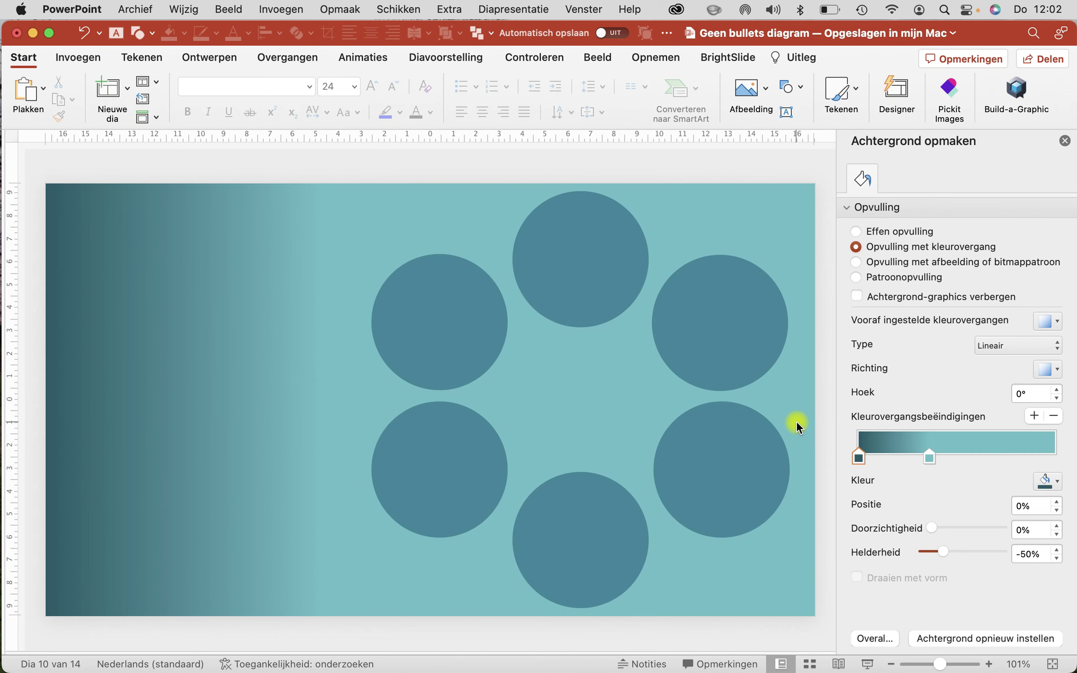
- Draw a straight line between two opposite circles
{"action": "left_click", "coordinate": [79, 58]}
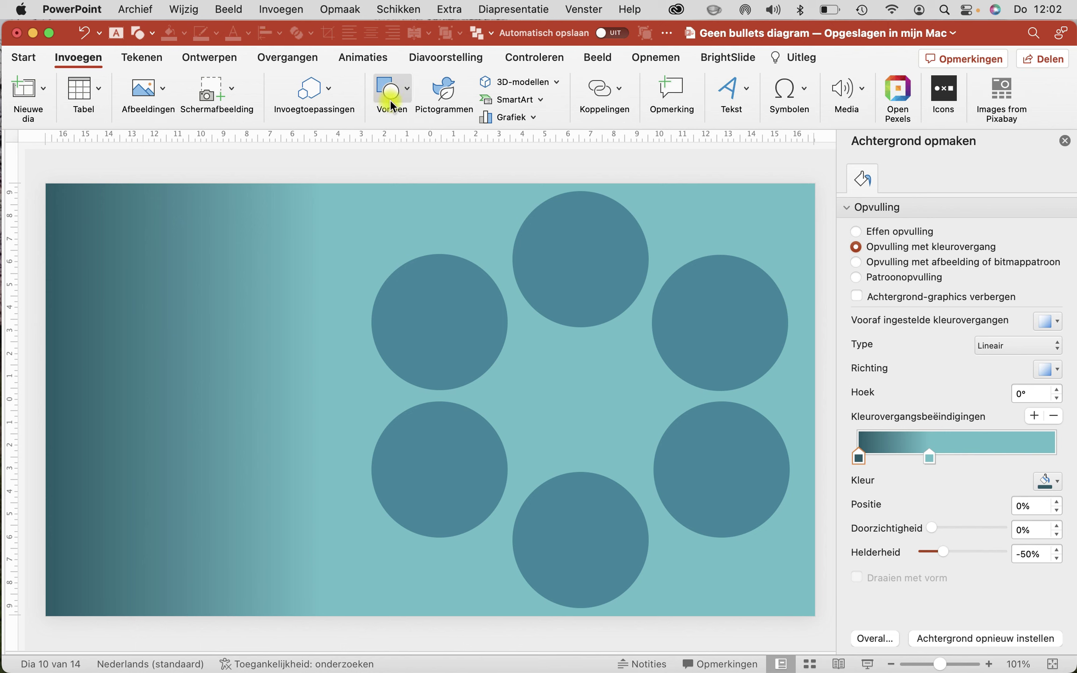
{"action": "left_click", "coordinate": [405, 96]}
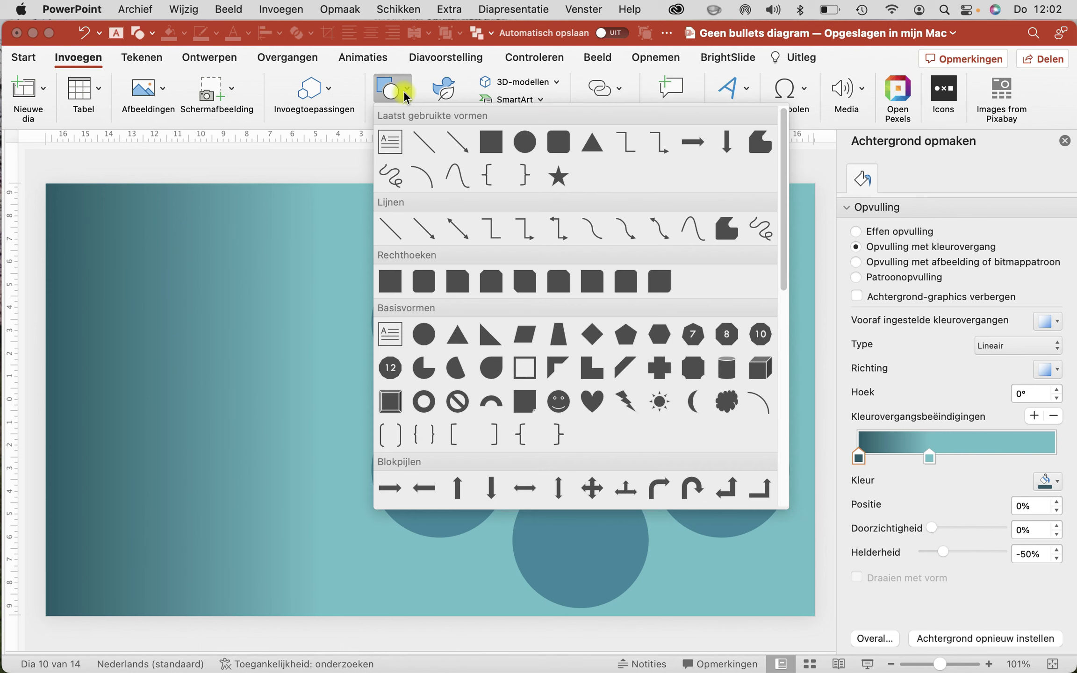
{"action": "left_click", "coordinate": [424, 142]}
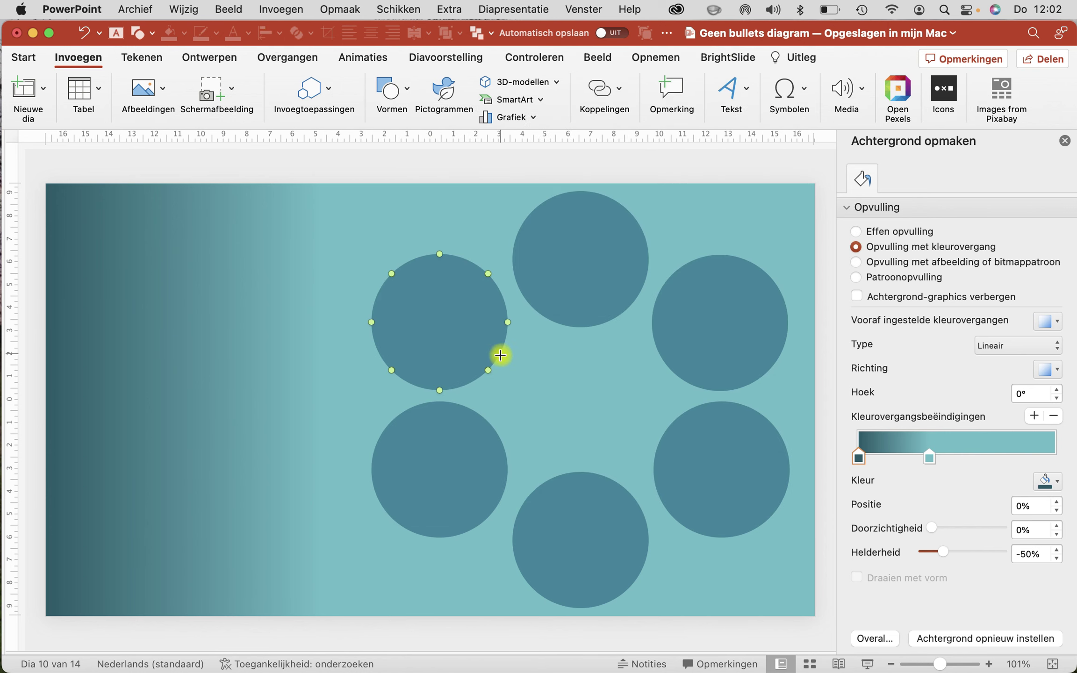
{"action": "left_click_drag", "start_coordinate": [494, 353], "coordinate": [667, 439]}
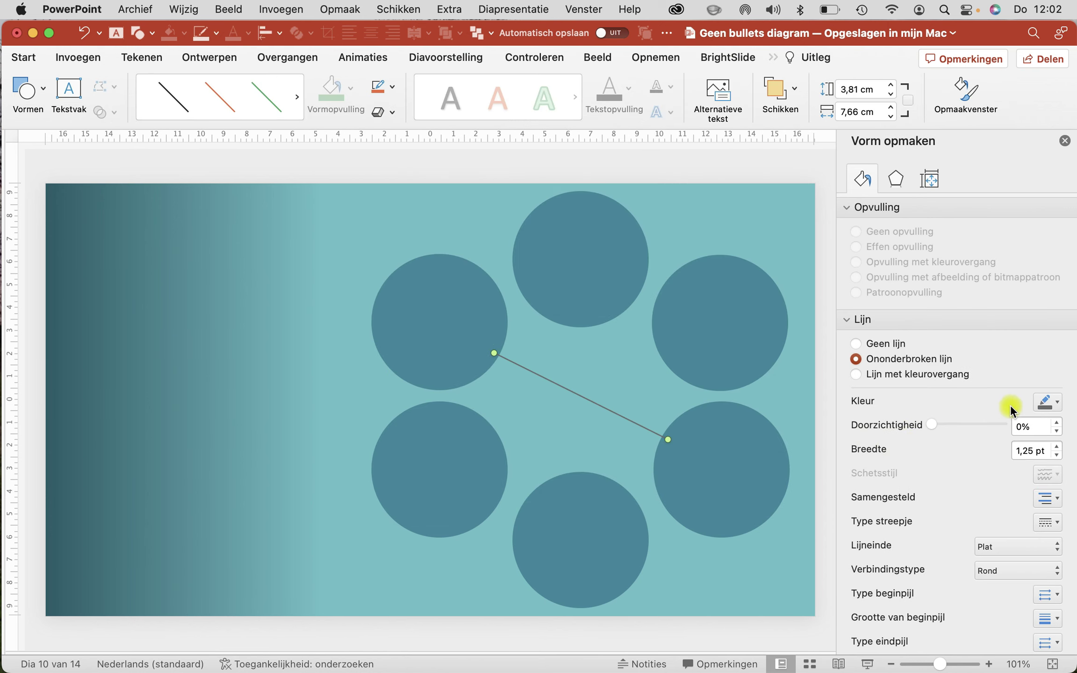
- Make the spoke lines white with a 5,25 pt width
{"action": "left_click", "coordinate": [1043, 404]}
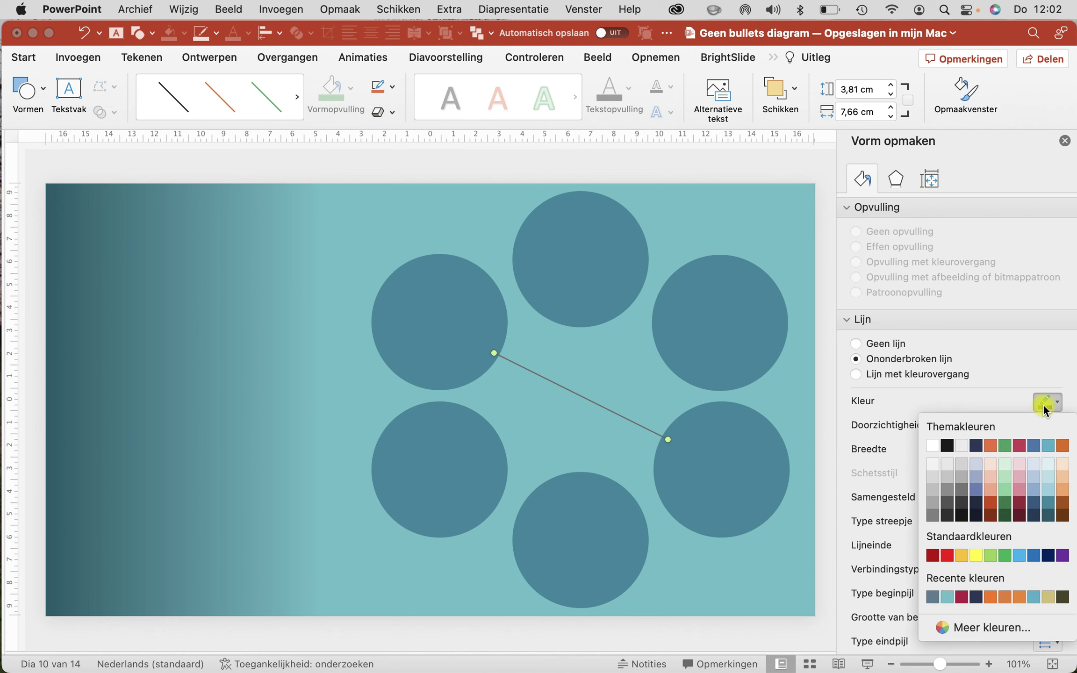
{"action": "left_click", "coordinate": [931, 446]}
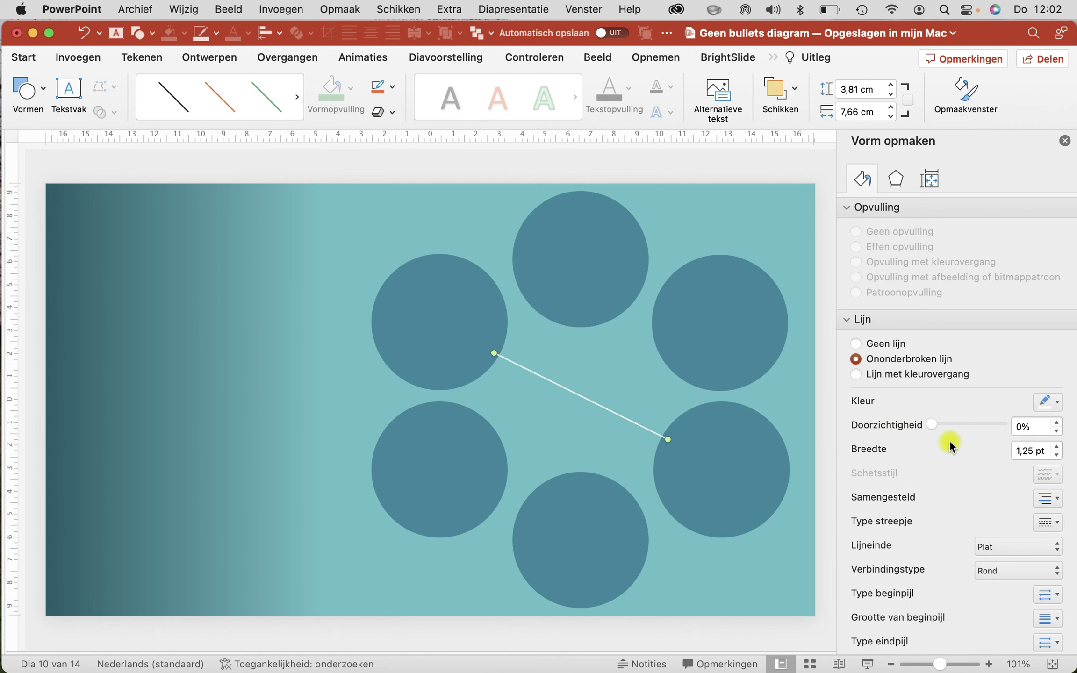
{"action": "left_click", "coordinate": [1019, 450]}
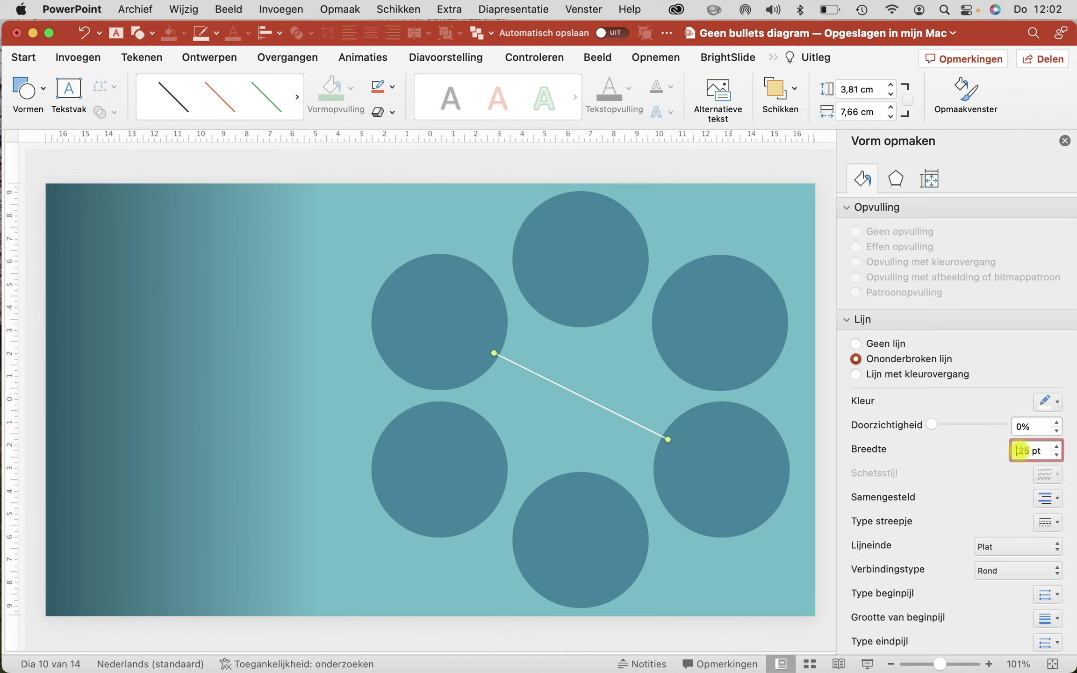
{"action": "type", "text": "5,25"}
{"action": "key", "text": "Return"}
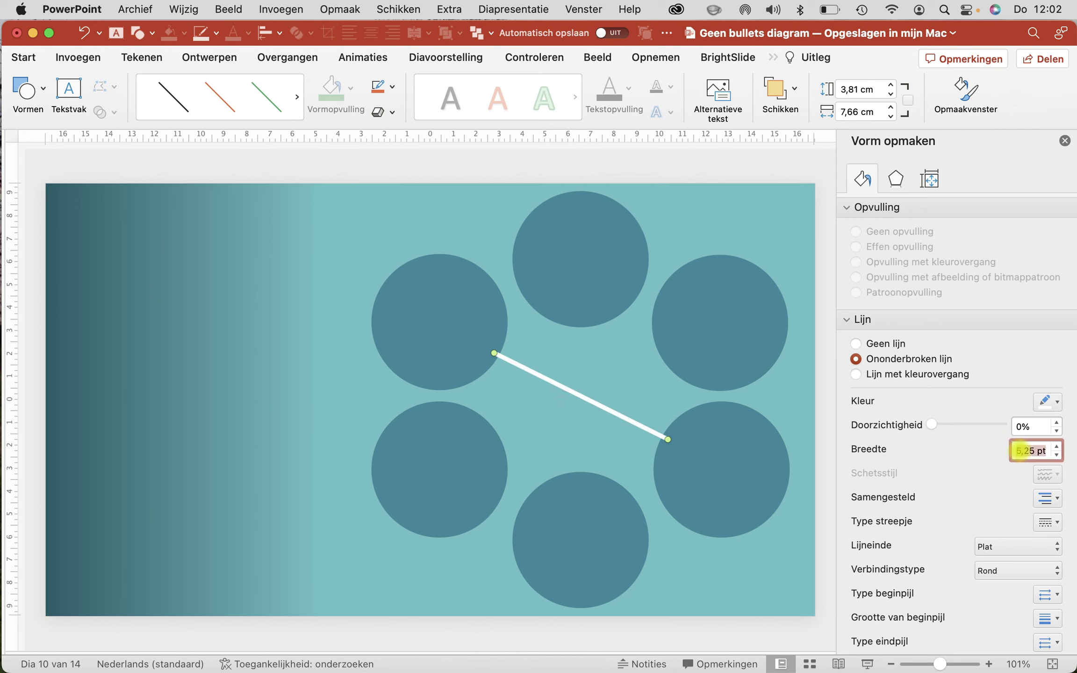
- Send the spokes behind the circles
{"action": "right_click", "coordinate": [623, 383]}
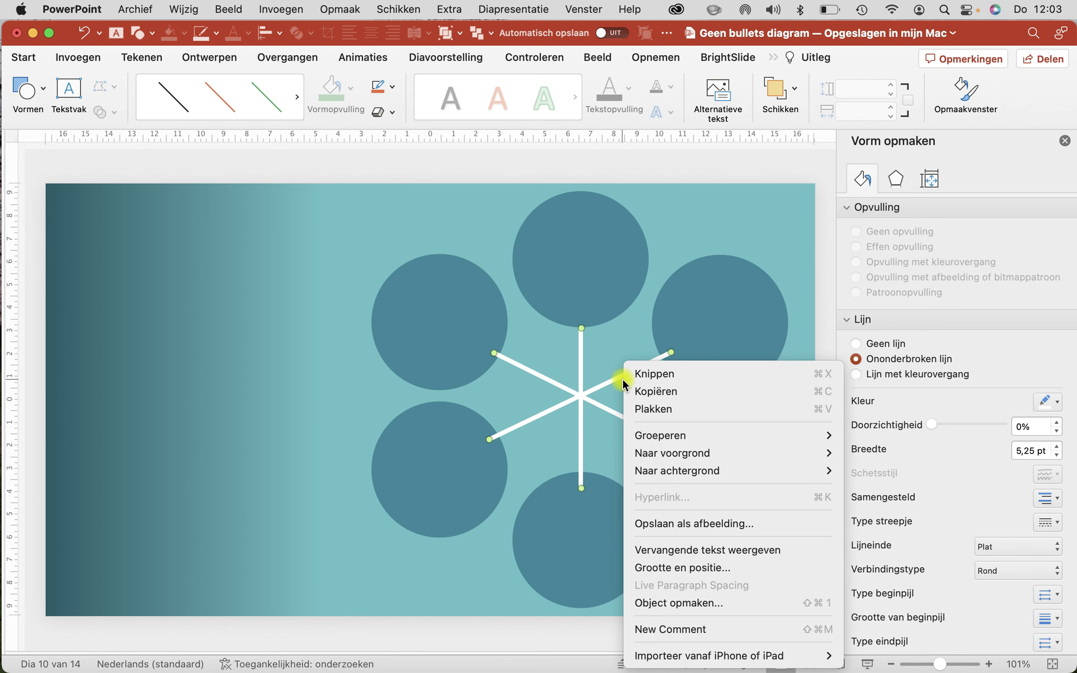
{"action": "mouse_move", "coordinate": [677, 471]}
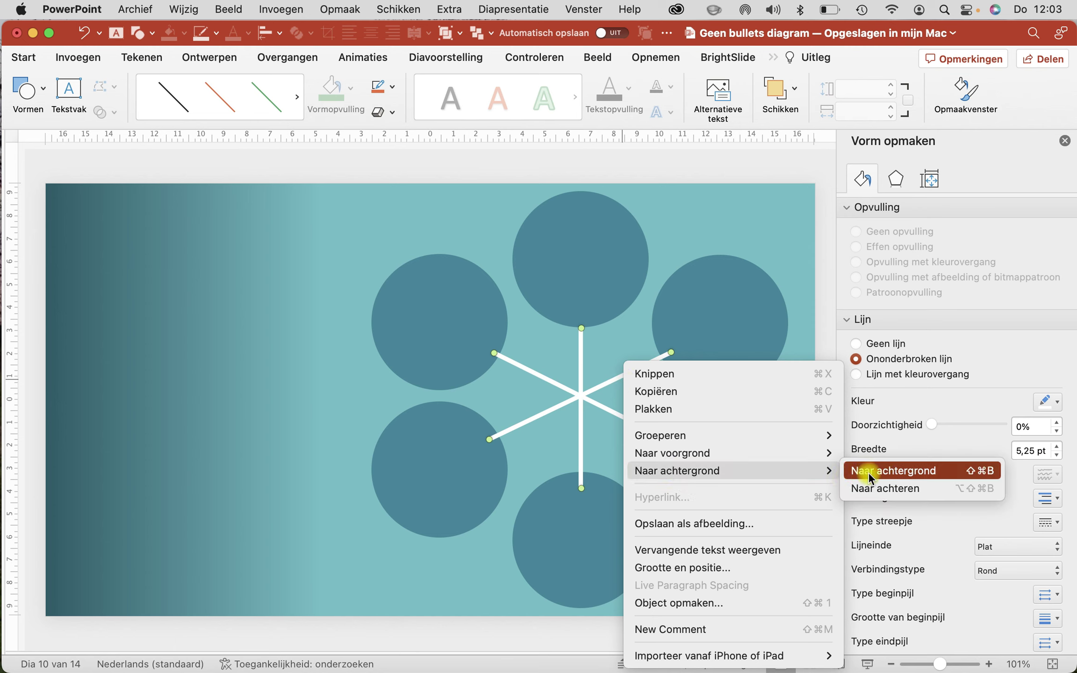
{"action": "left_click", "coordinate": [868, 472]}
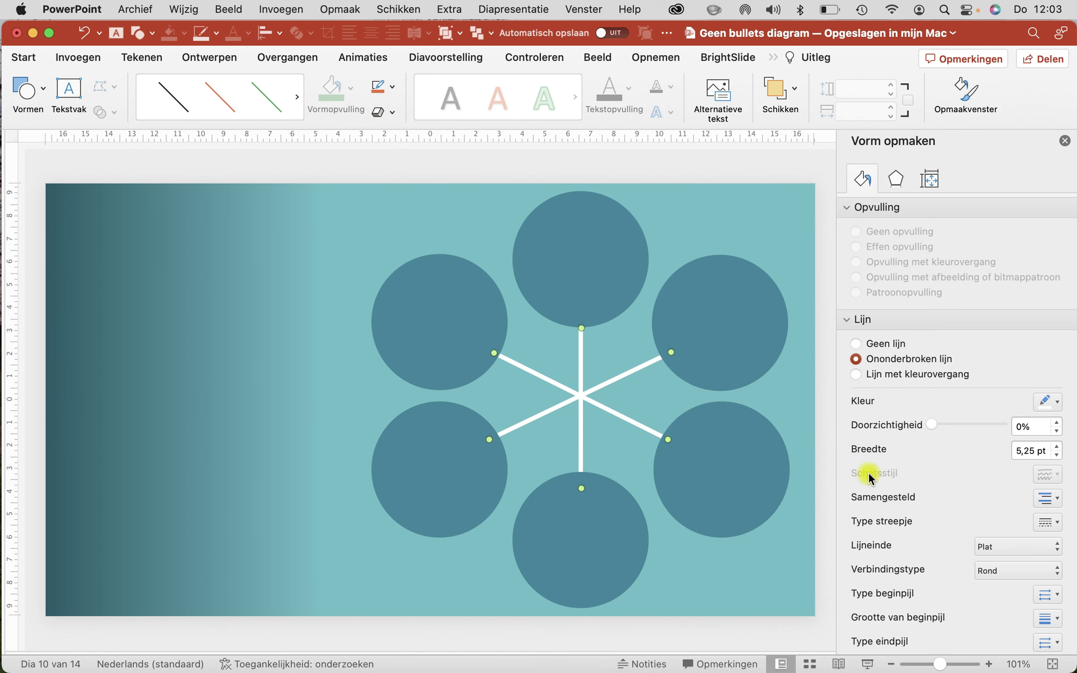
{"action": "left_click", "coordinate": [255, 465]}
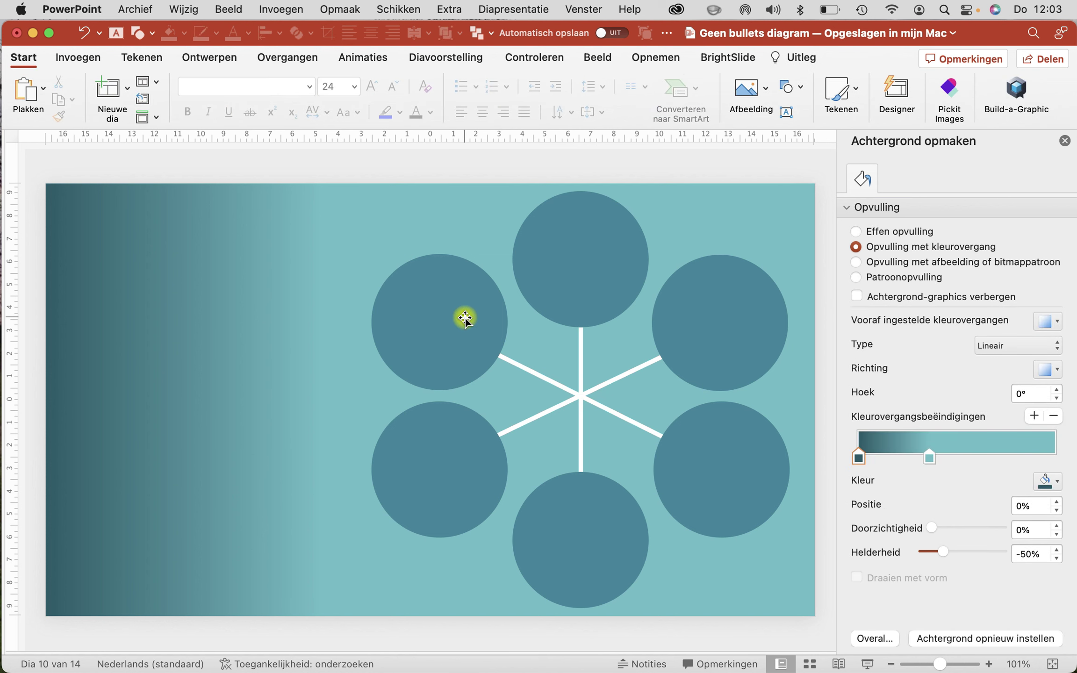
- Copy the top-left circle to the slide's left and fill the copy white
{"action": "left_click", "coordinate": [465, 318]}
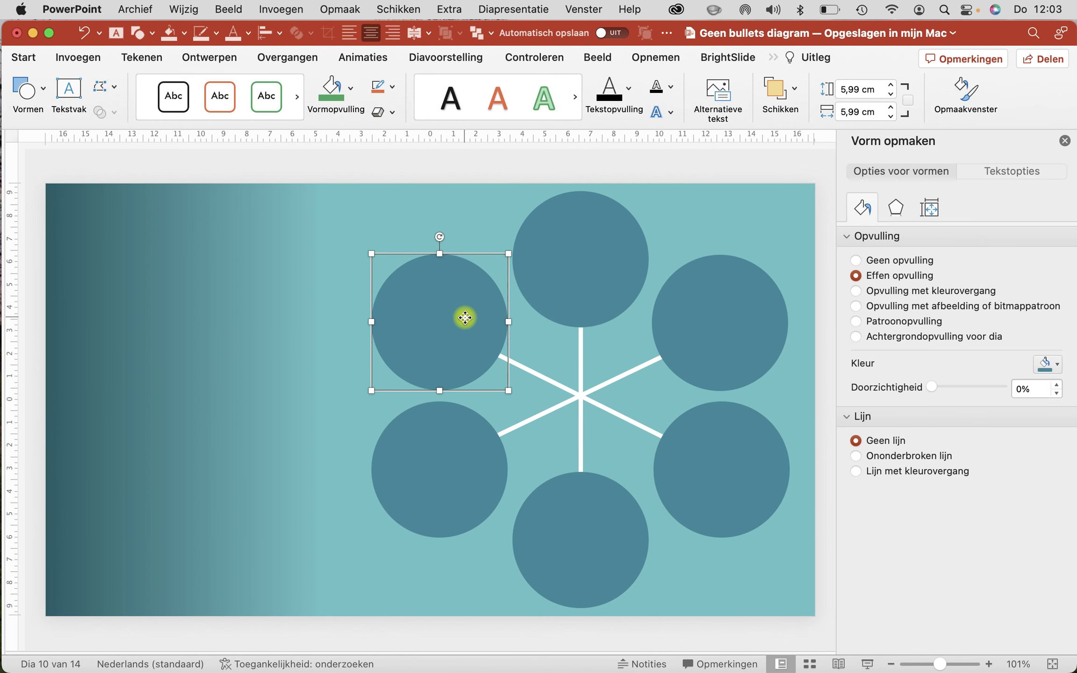
{"action": "left_click_drag", "start_coordinate": [465, 317], "coordinate": [276, 405]}
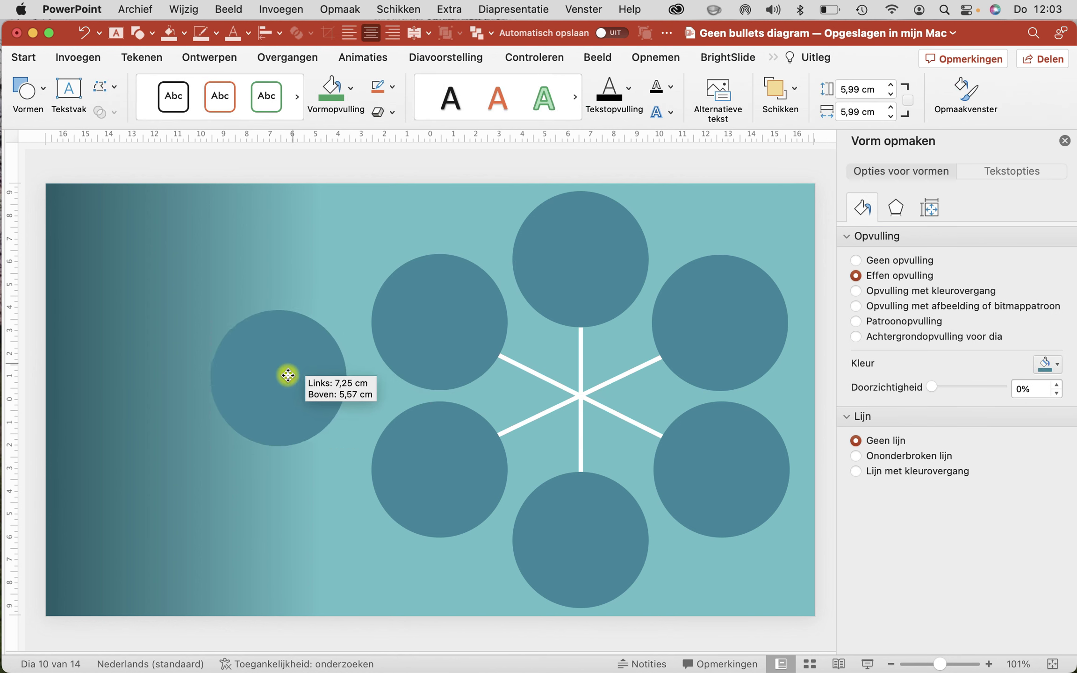
{"action": "left_click", "coordinate": [1047, 364]}
{"action": "left_click", "coordinate": [933, 408]}
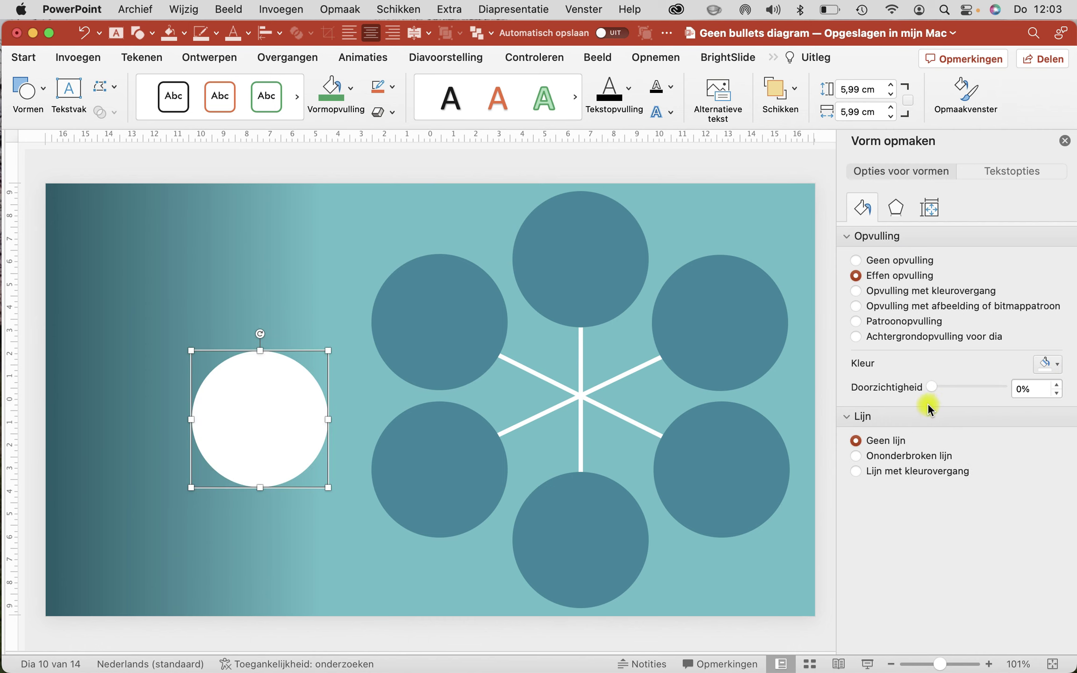
{"action": "left_click", "coordinate": [930, 208]}
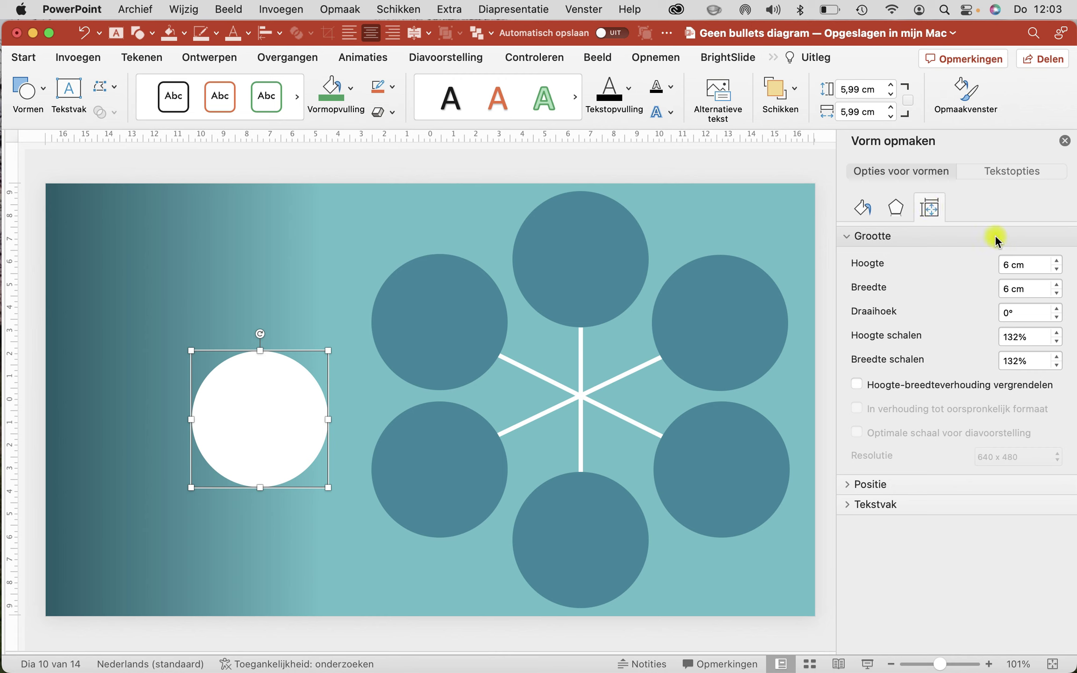
- Resize the white circle to 4,5 × 4,5 cm and centre it where the spokes meet
{"action": "left_click", "coordinate": [1009, 263]}
{"action": "key", "text": "BackSpace"}
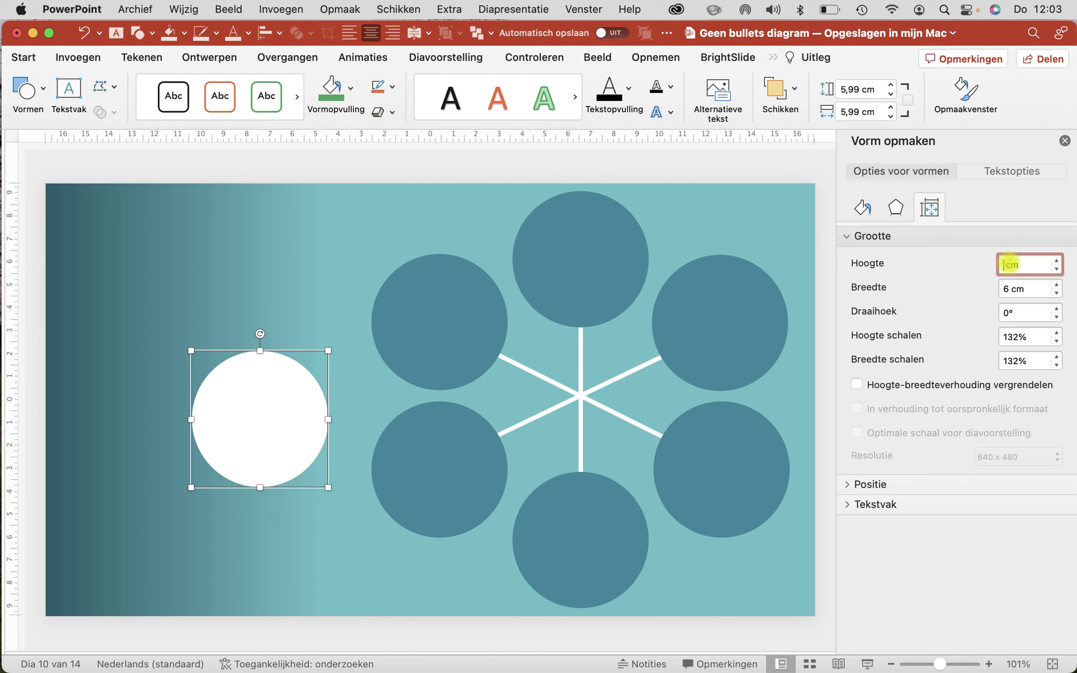
{"action": "type", "text": "4,5"}
{"action": "key", "text": "Tab"}
{"action": "type", "text": "4"}
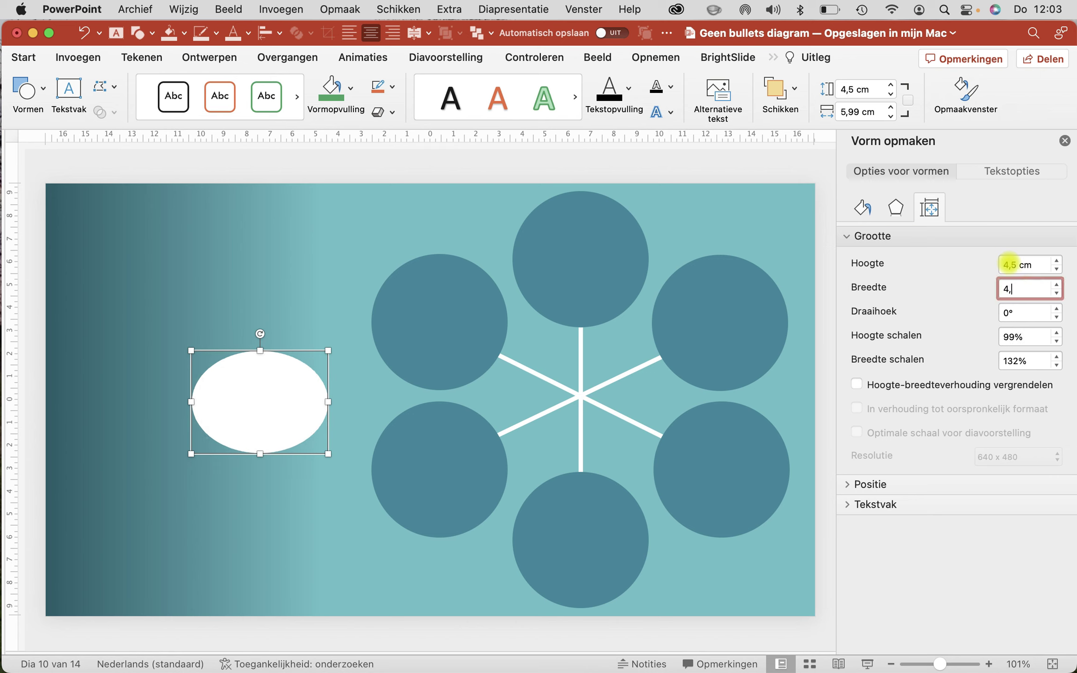
{"action": "type", "text": ",5"}
{"action": "key", "text": "Return"}
{"action": "mouse_move", "coordinate": [233, 413]}
{"action": "left_mouse_down"}
{"action": "mouse_move", "coordinate": [581, 407]}
{"action": "mouse_move", "coordinate": [570, 404]}
{"action": "left_mouse_up"}
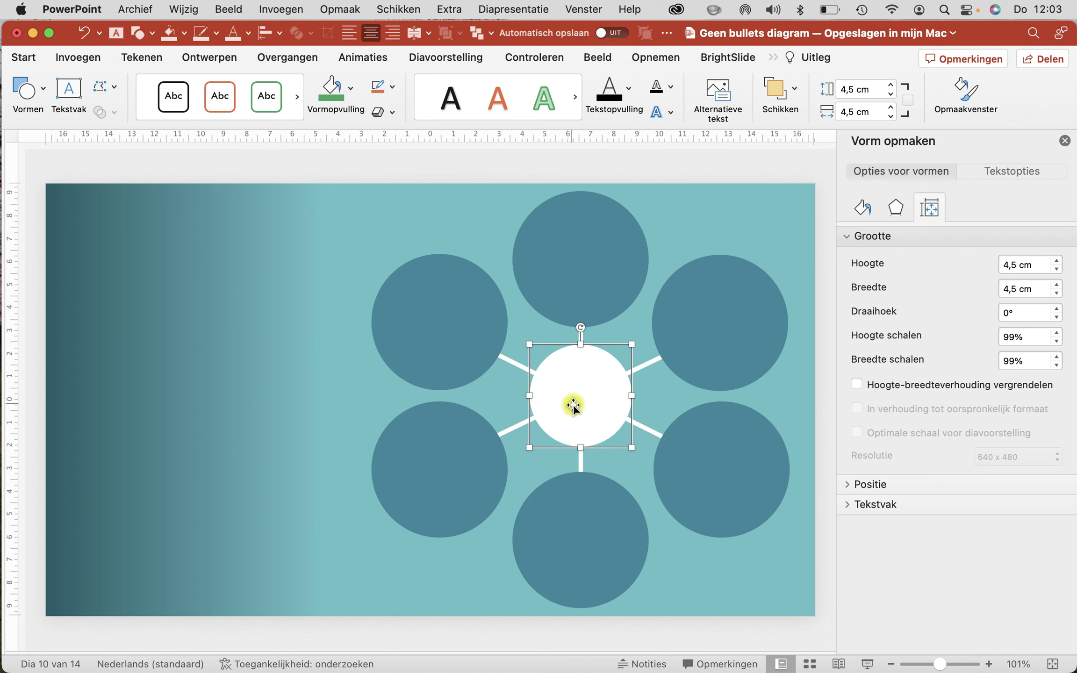
{"action": "left_click", "coordinate": [78, 57]}
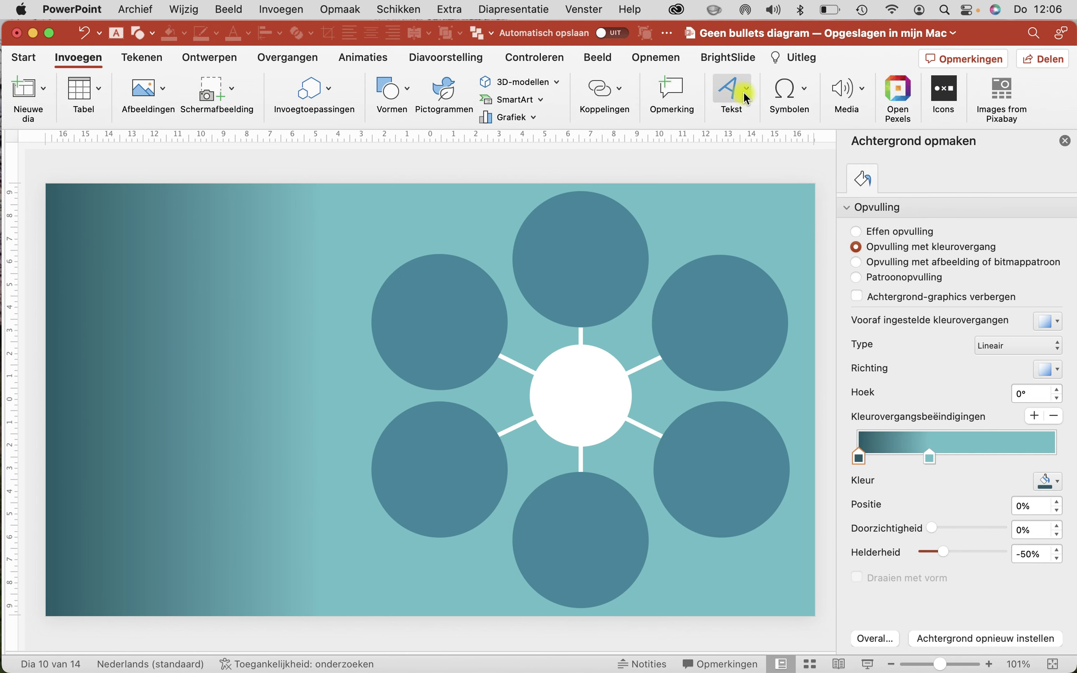
- Draw a text box at the slide's upper left
{"action": "left_click", "coordinate": [730, 91]}
{"action": "left_click", "coordinate": [628, 139]}
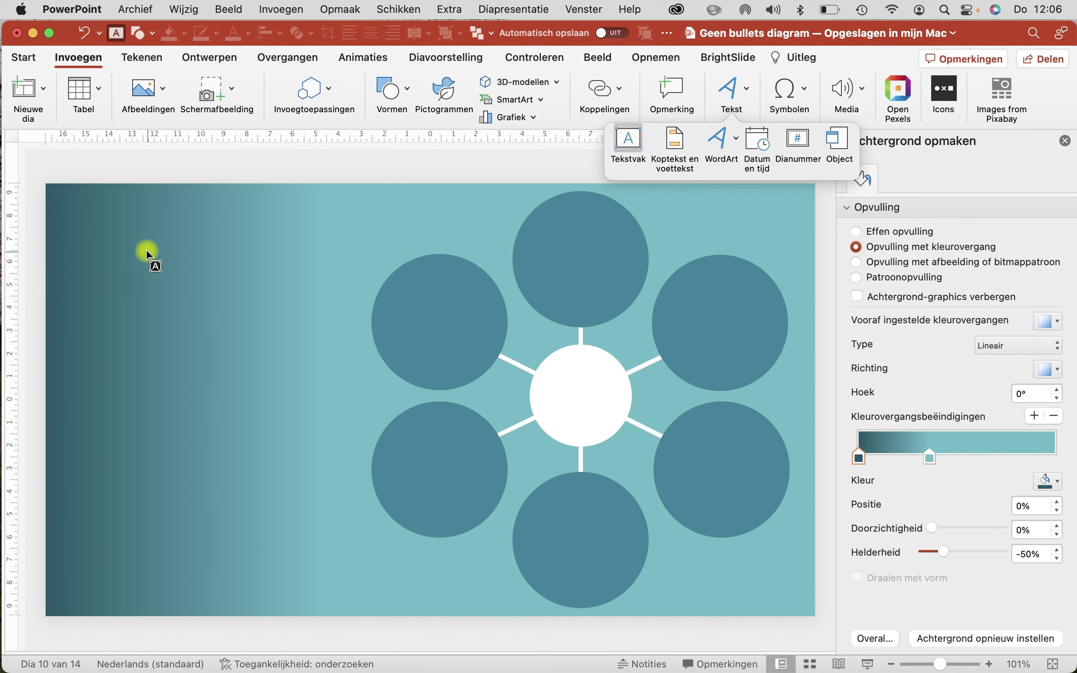
{"action": "mouse_move", "coordinate": [91, 240]}
{"action": "left_mouse_down"}
{"action": "mouse_move", "coordinate": [379, 287]}
{"action": "mouse_move", "coordinate": [350, 304]}
{"action": "left_mouse_up"}
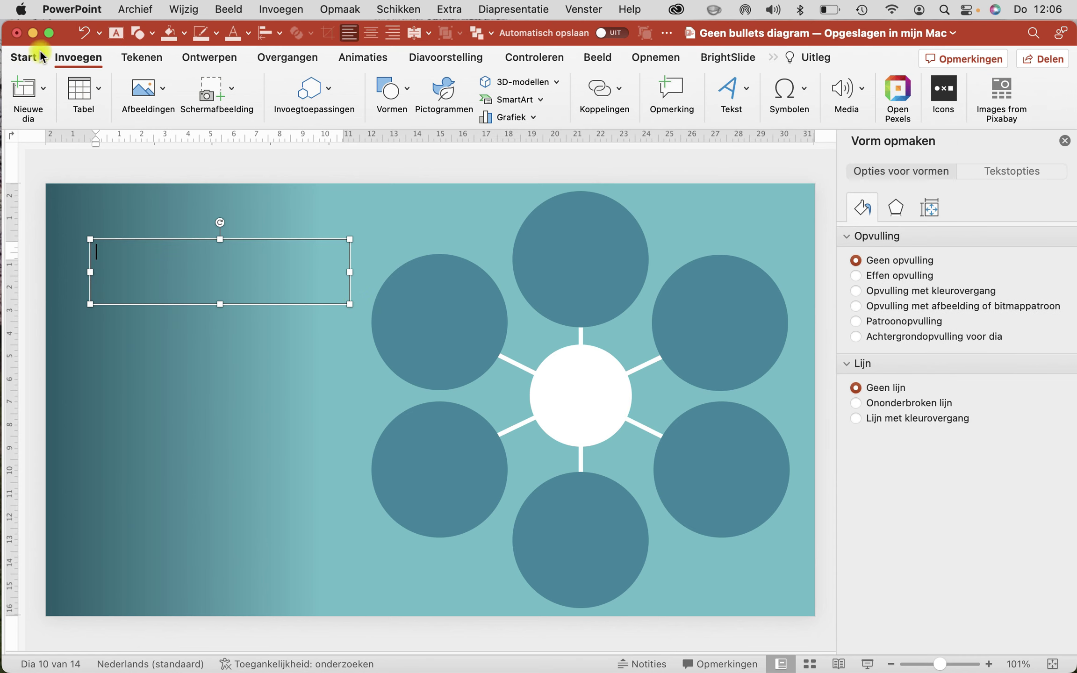
- Format the text as white Open Sans 24 pt and type 'Begrip klant behoef'
{"action": "left_click", "coordinate": [23, 58]}
{"action": "left_click", "coordinate": [308, 89]}
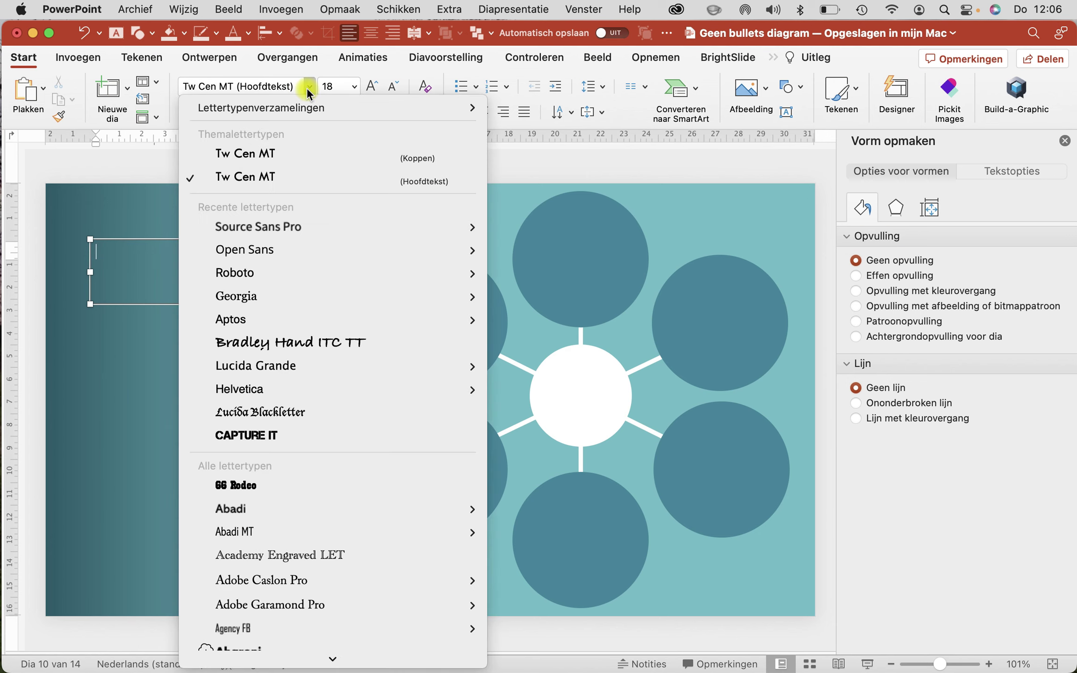
{"action": "left_click", "coordinate": [279, 248]}
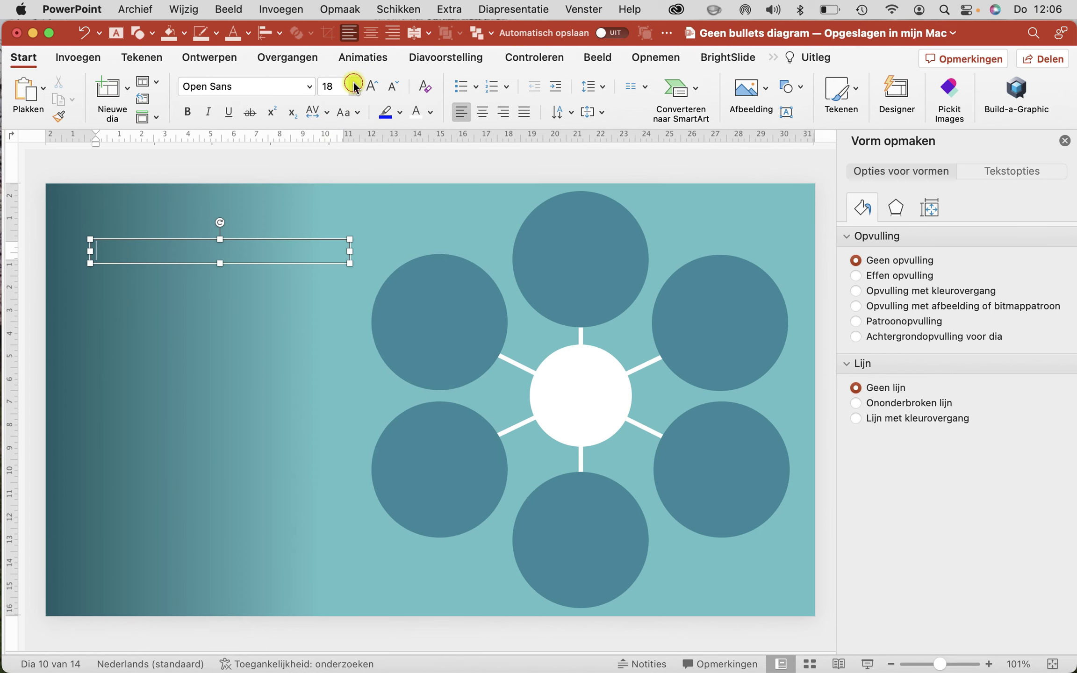
{"action": "left_click", "coordinate": [354, 86]}
{"action": "left_click", "coordinate": [344, 285]}
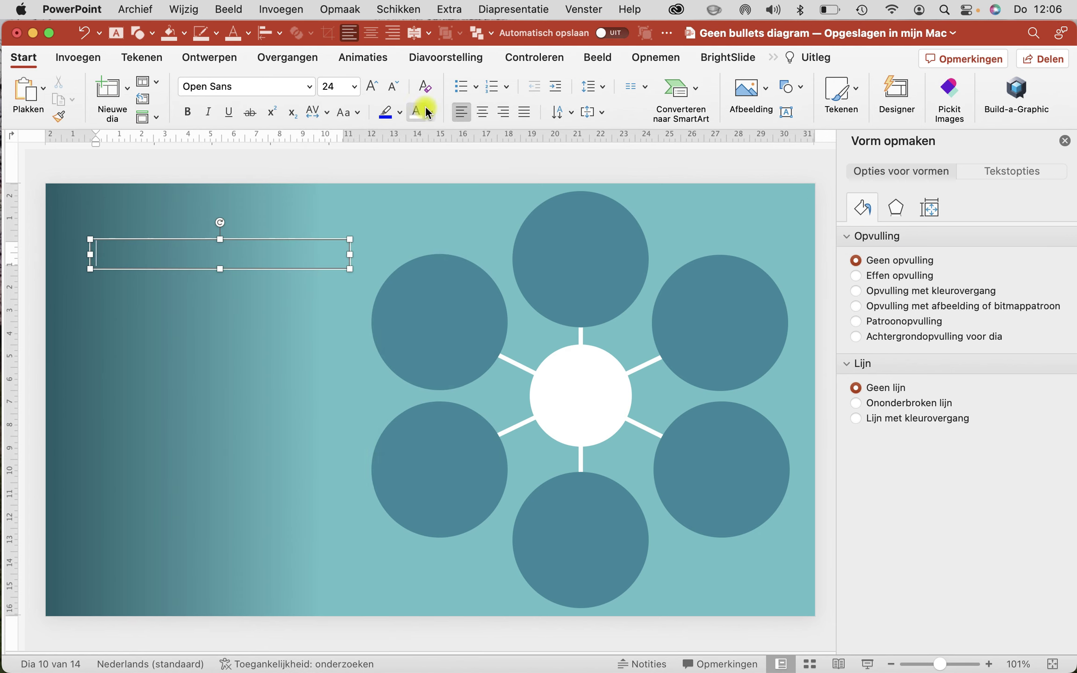
{"action": "left_click", "coordinate": [430, 112]}
{"action": "left_click", "coordinate": [420, 155]}
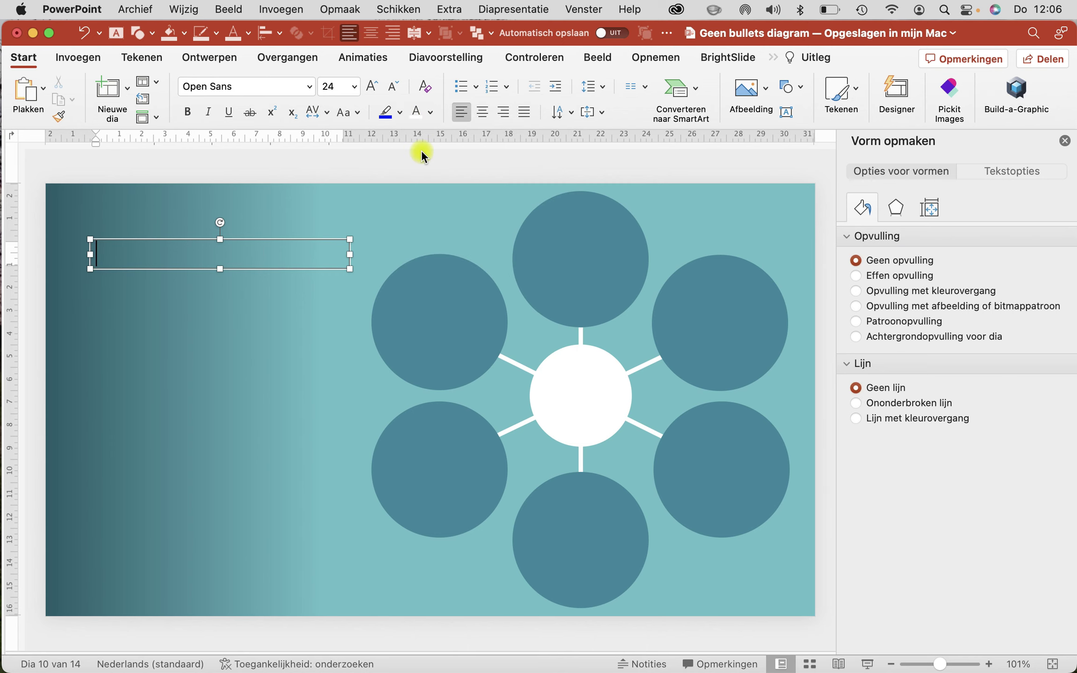
{"action": "type", "text": "Begri"}
{"action": "type", "text": "p klant behoeften"}
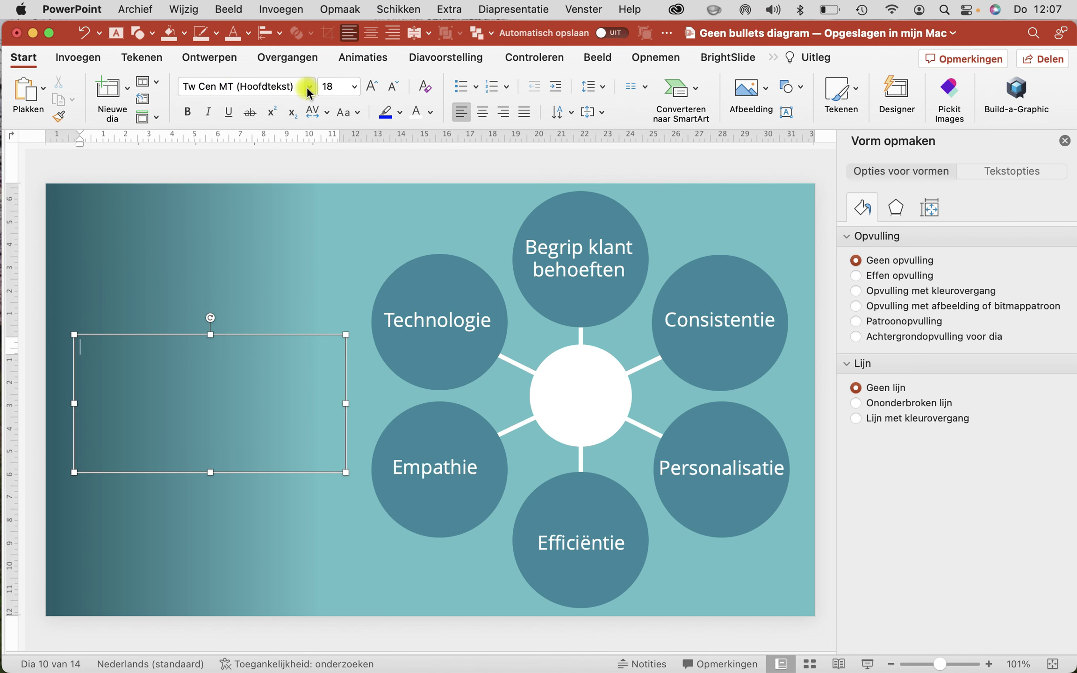
- Paste 'DE 6 FACTOREN VAN EEN GESLAAGDE KLANTREIS' in white 36 pt Source Sans Pro, widening its box
{"action": "left_click", "coordinate": [309, 86]}
{"action": "mouse_move", "coordinate": [333, 228]}
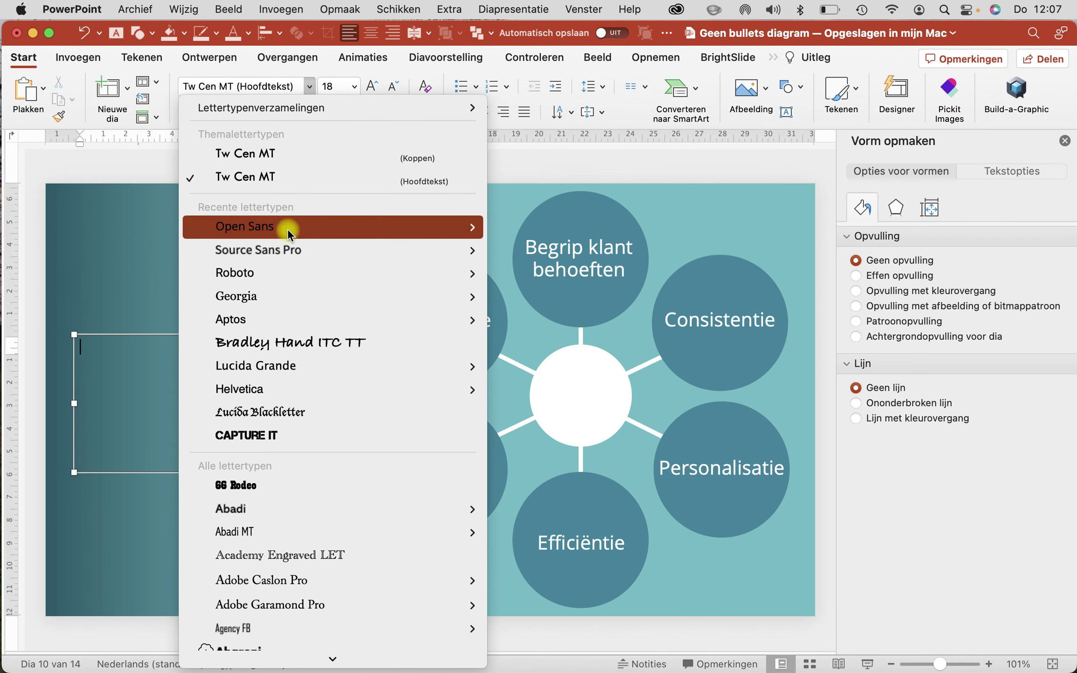
{"action": "left_click", "coordinate": [287, 250]}
{"action": "left_click", "coordinate": [354, 86]}
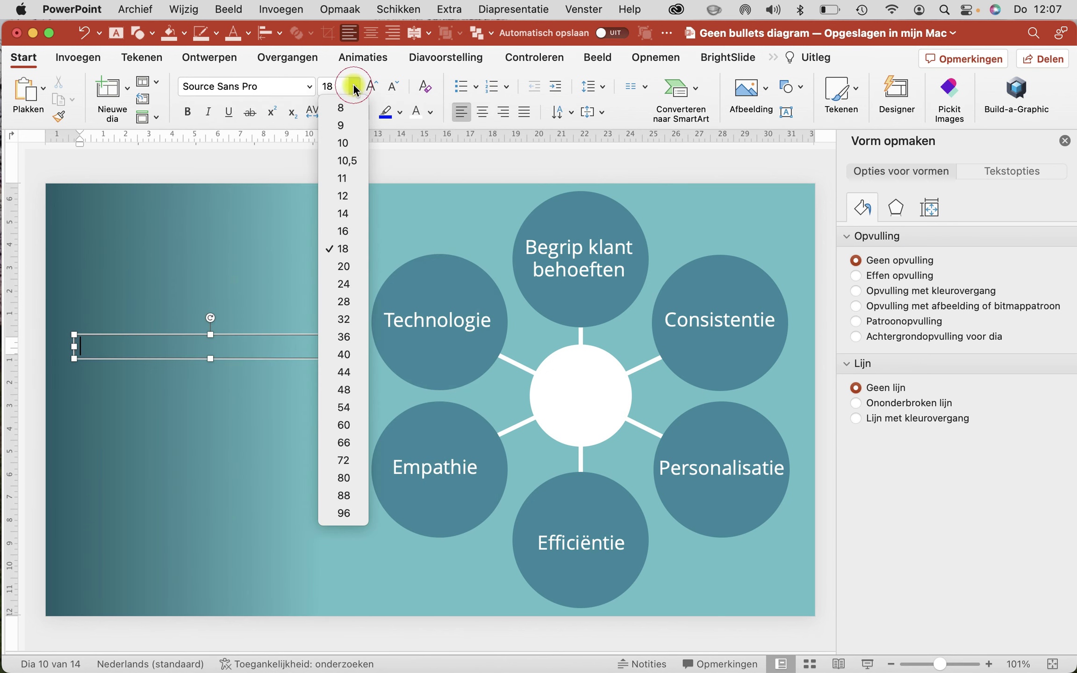
{"action": "left_click", "coordinate": [343, 337]}
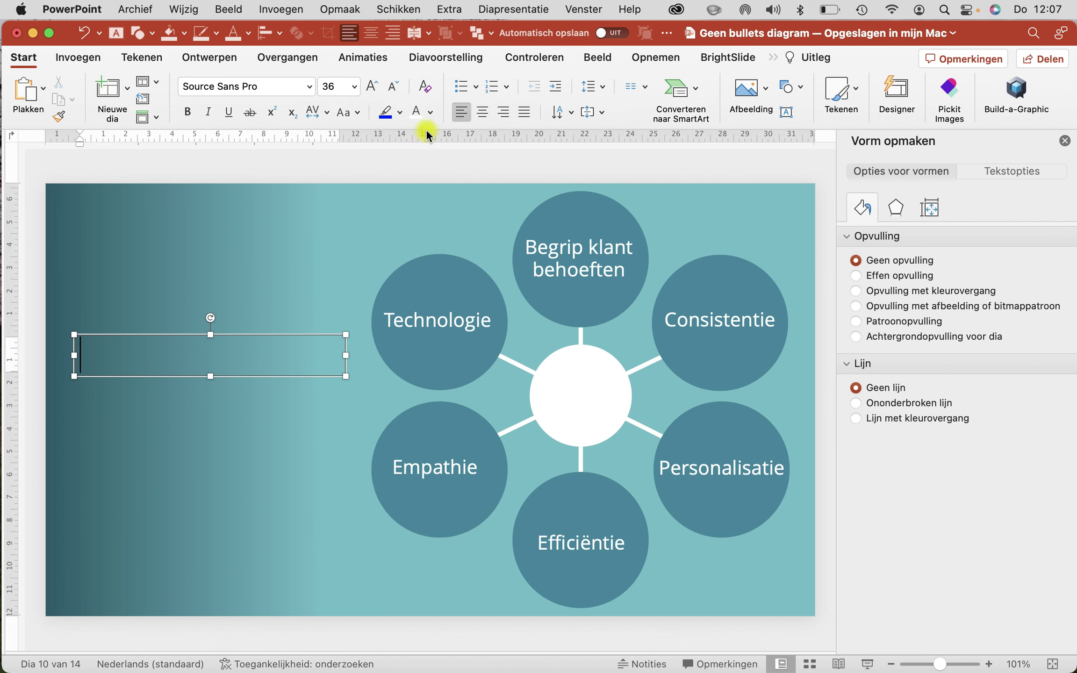
{"action": "left_click", "coordinate": [430, 113]}
{"action": "left_click", "coordinate": [422, 154]}
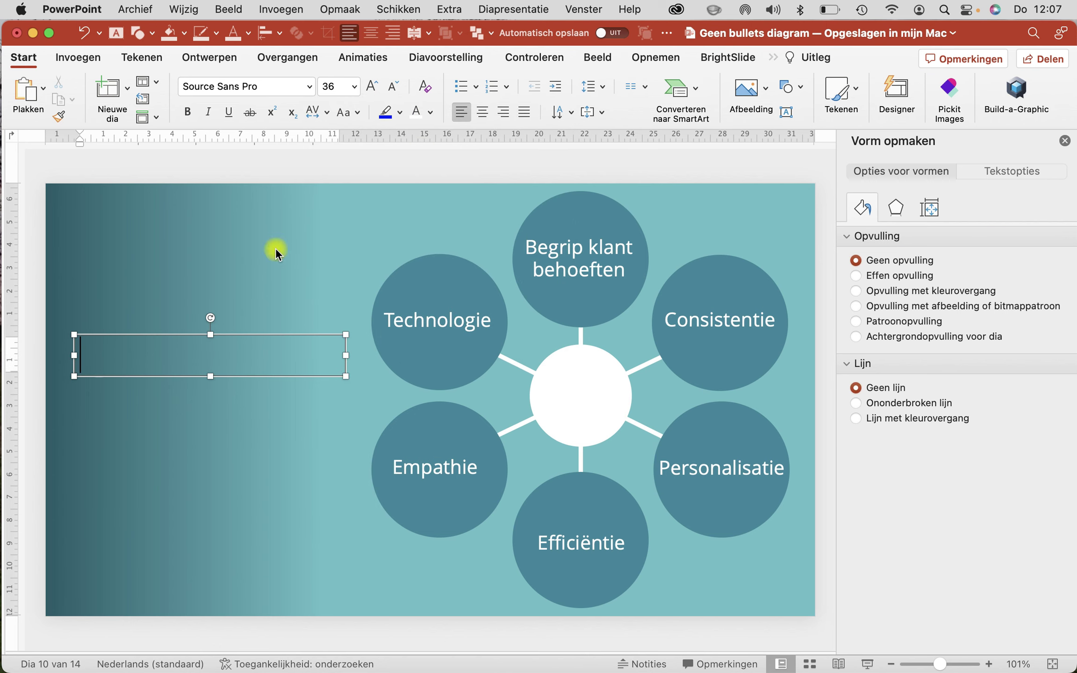
{"action": "type", "text": "DE 6 FACTOREN VAN EEN GESLAAGDE KLANTREIS"}
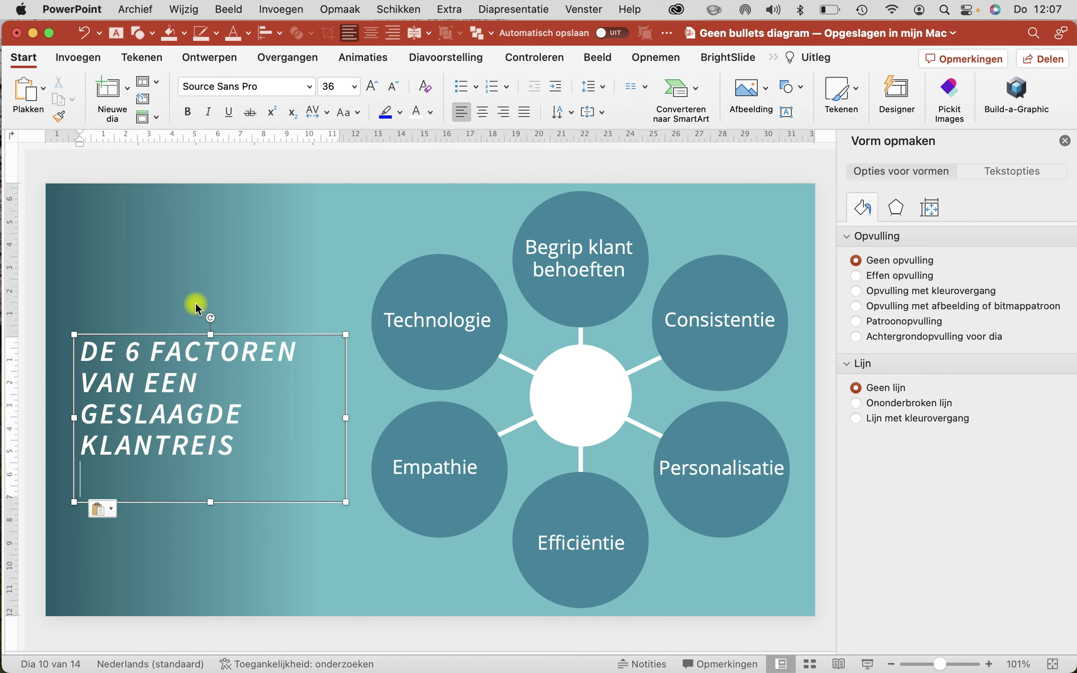
{"action": "left_click_drag", "start_coordinate": [348, 419], "coordinate": [386, 417]}
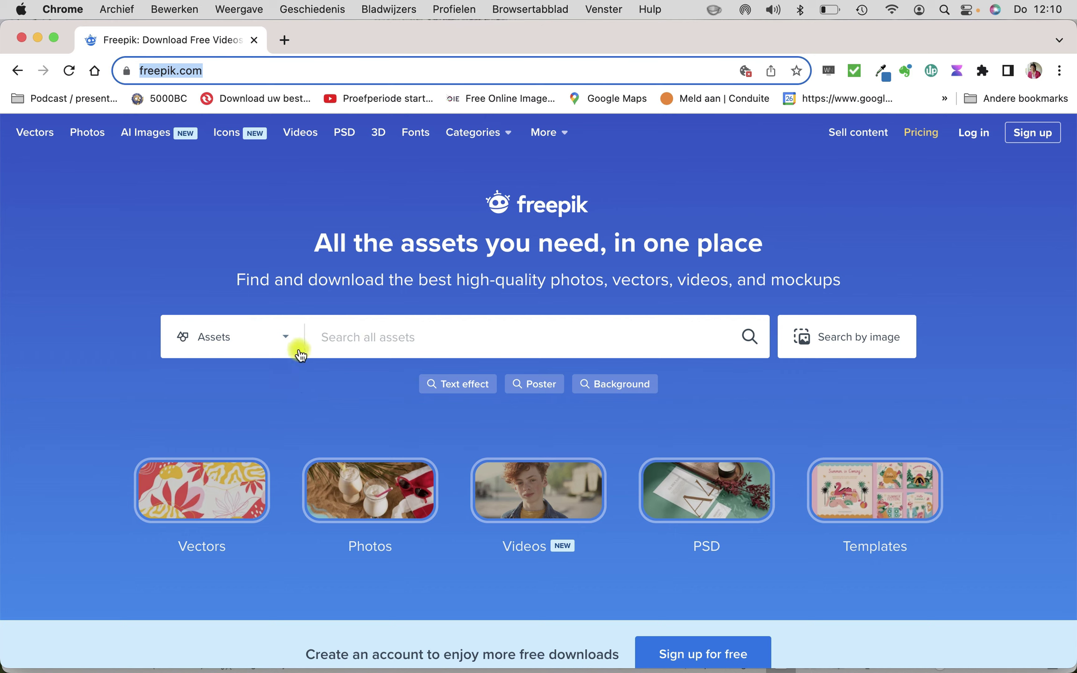
- Search Freepik vectors for 'avatar'
{"action": "left_click", "coordinate": [285, 336]}
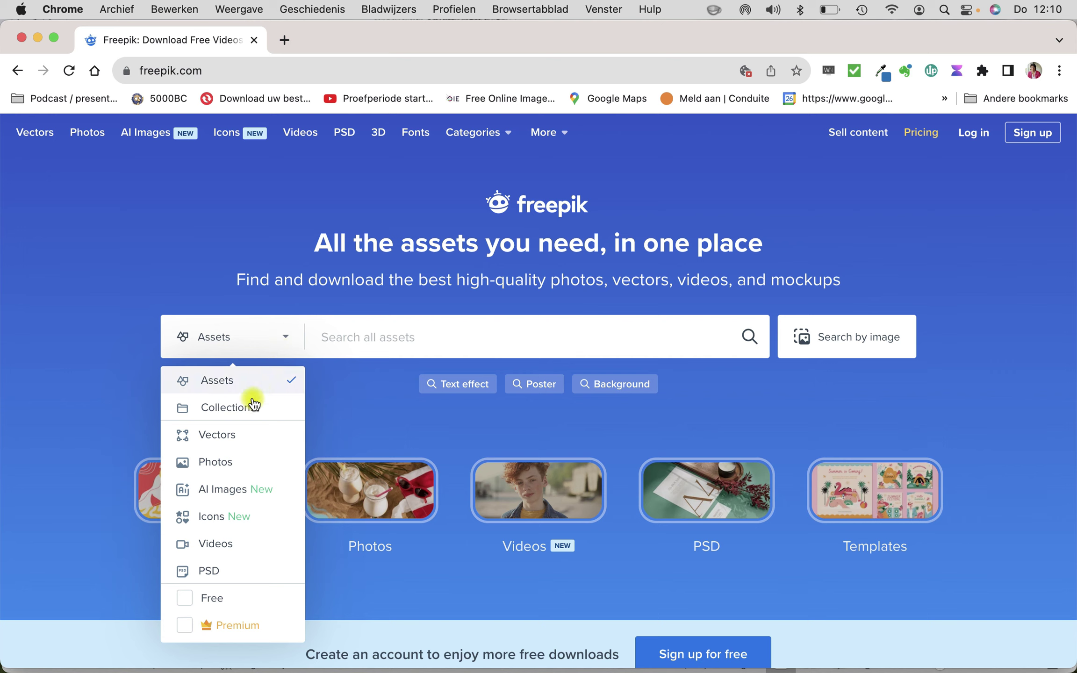
{"action": "left_click", "coordinate": [227, 435]}
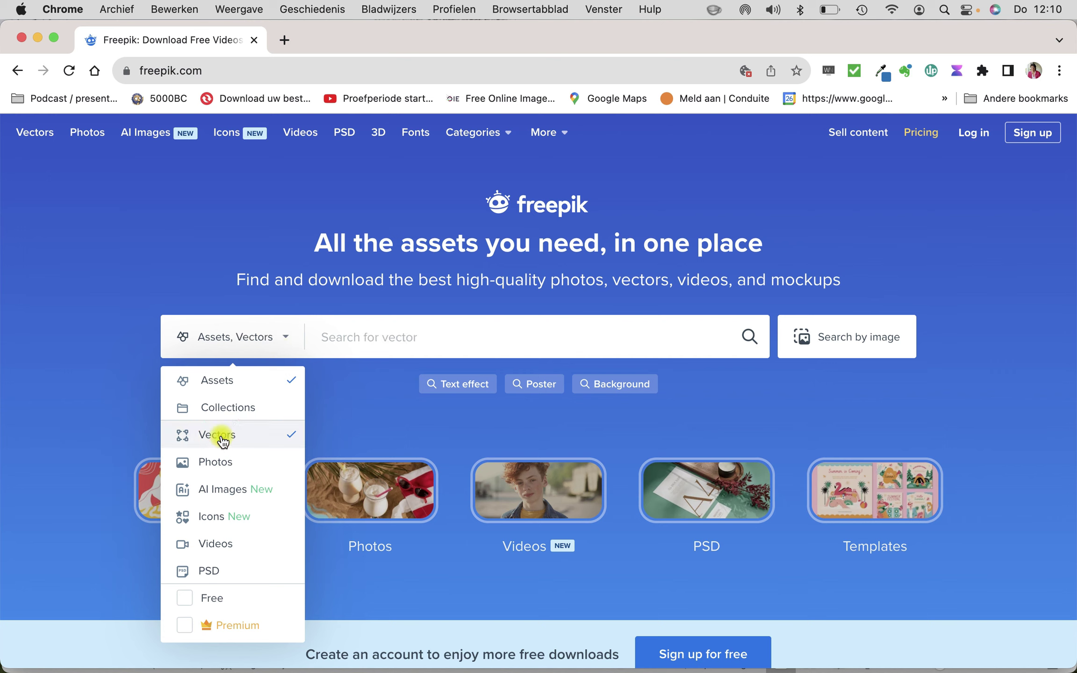
{"action": "left_click", "coordinate": [348, 340]}
{"action": "type", "text": "ava"}
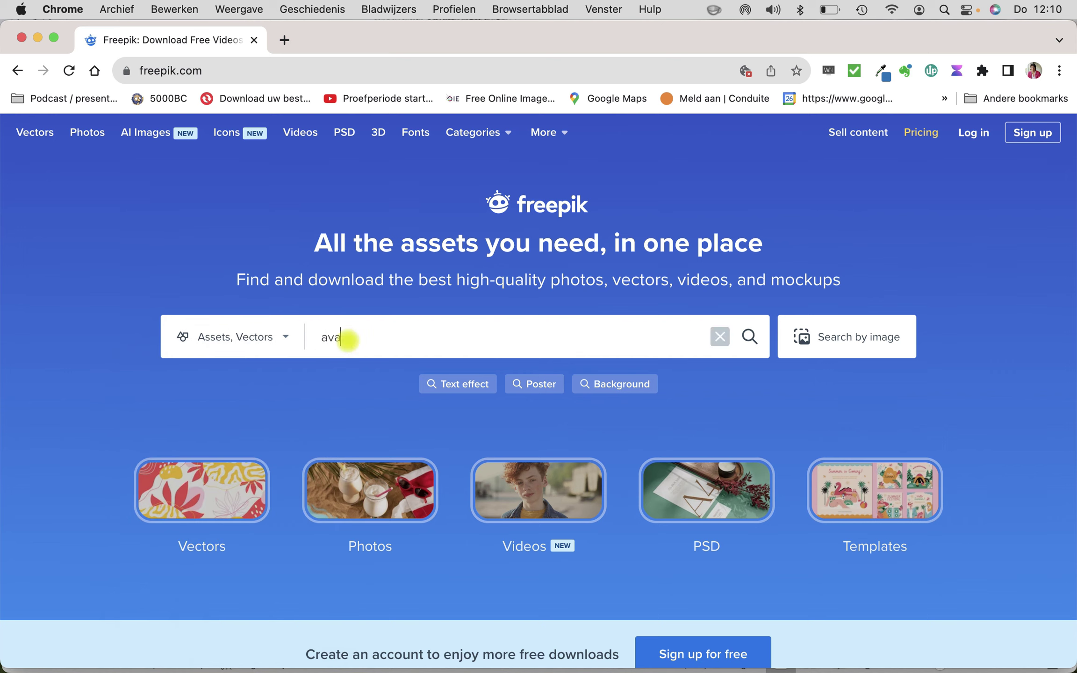
{"action": "type", "text": "tar"}
{"action": "key", "text": "Return"}
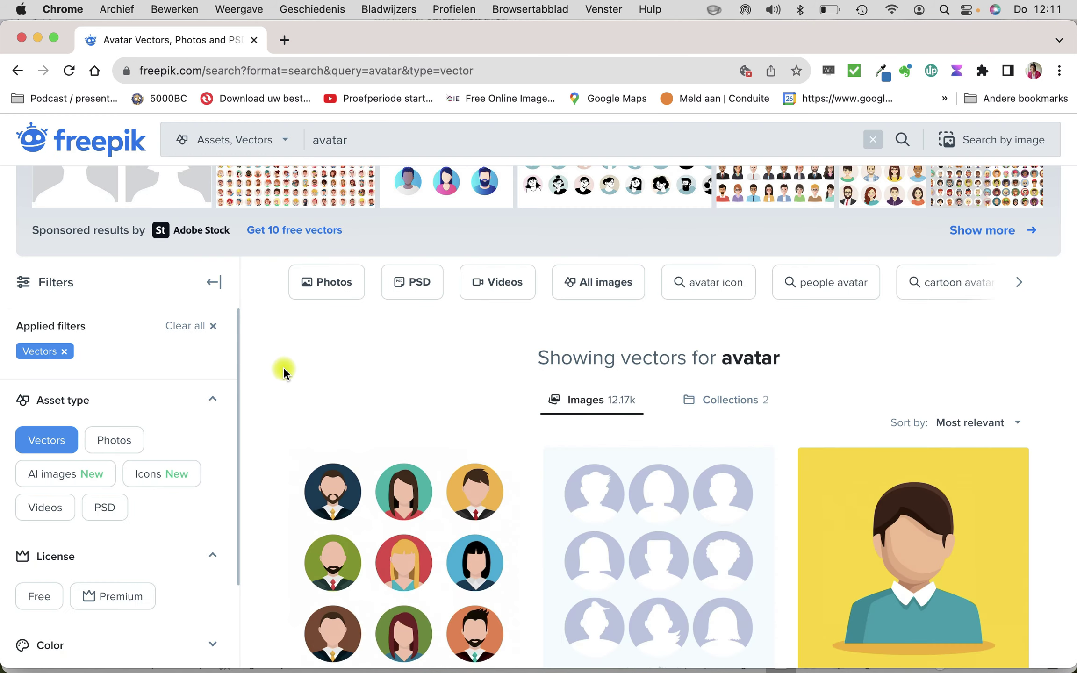
- Scroll the results and open the business-people face avatar bundle
{"action": "scroll", "coordinate": [284, 369], "scroll_direction": "down", "scroll_amount": 3}
{"action": "scroll", "coordinate": [284, 369], "scroll_direction": "down", "scroll_amount": 5}
{"action": "scroll", "coordinate": [283, 370], "scroll_direction": "down", "scroll_amount": 2}
{"action": "scroll", "coordinate": [284, 370], "scroll_direction": "down", "scroll_amount": 3}
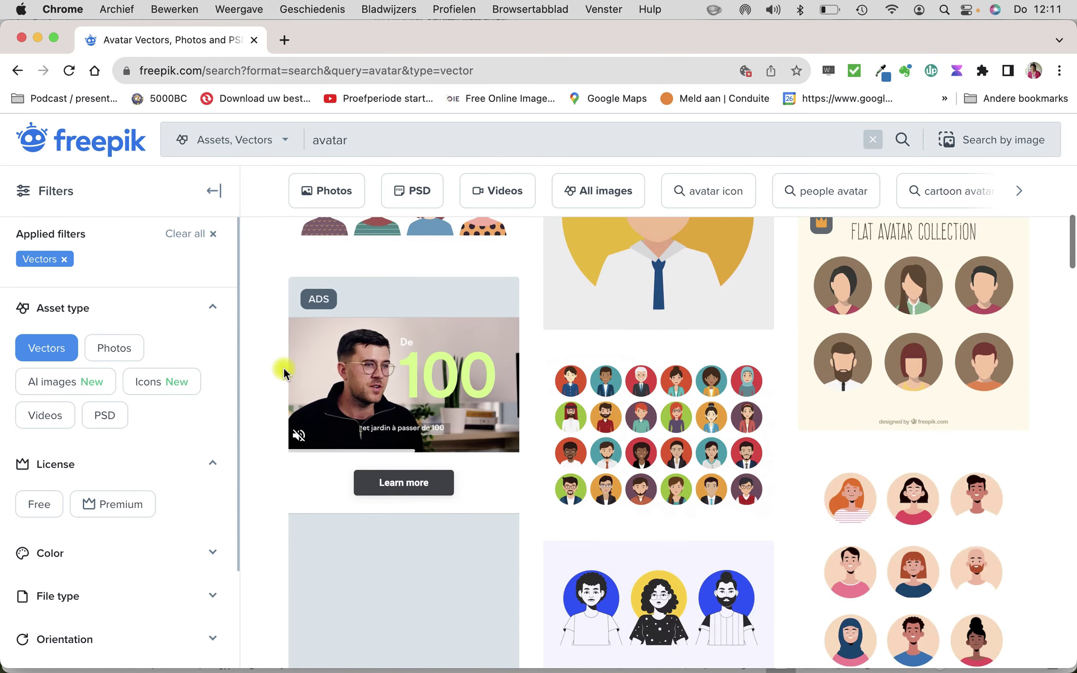
{"action": "left_click", "coordinate": [651, 398]}
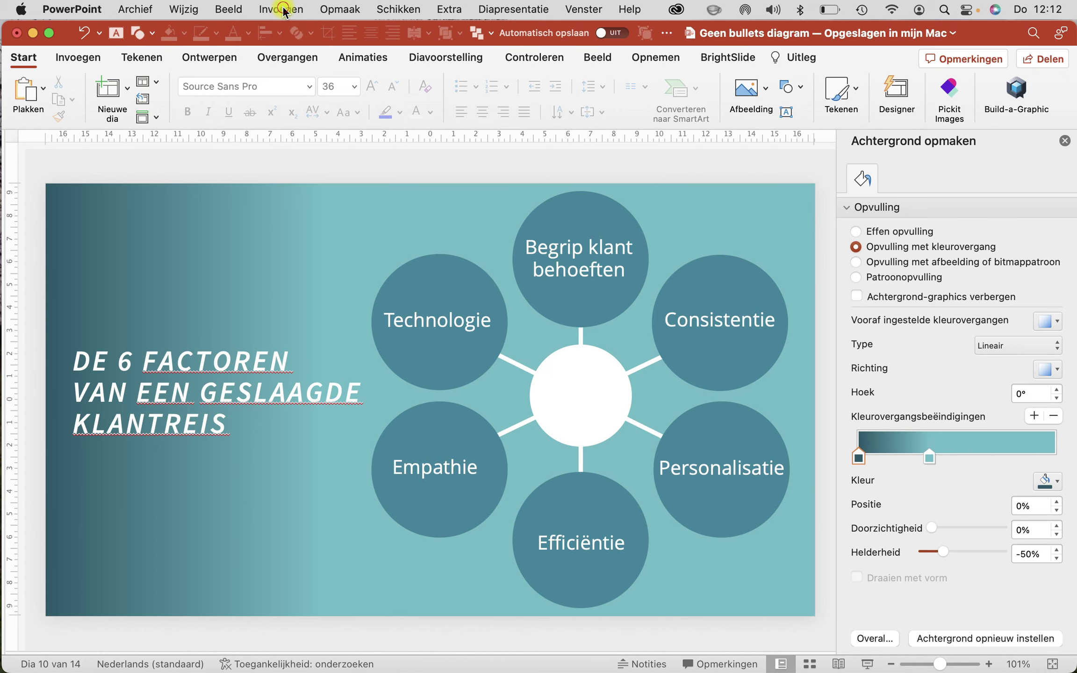
- Insert the picture 58028.jpg from the downloaded avatar bundle folder onto the slide
{"action": "left_click", "coordinate": [284, 10]}
{"action": "mouse_move", "coordinate": [284, 323]}
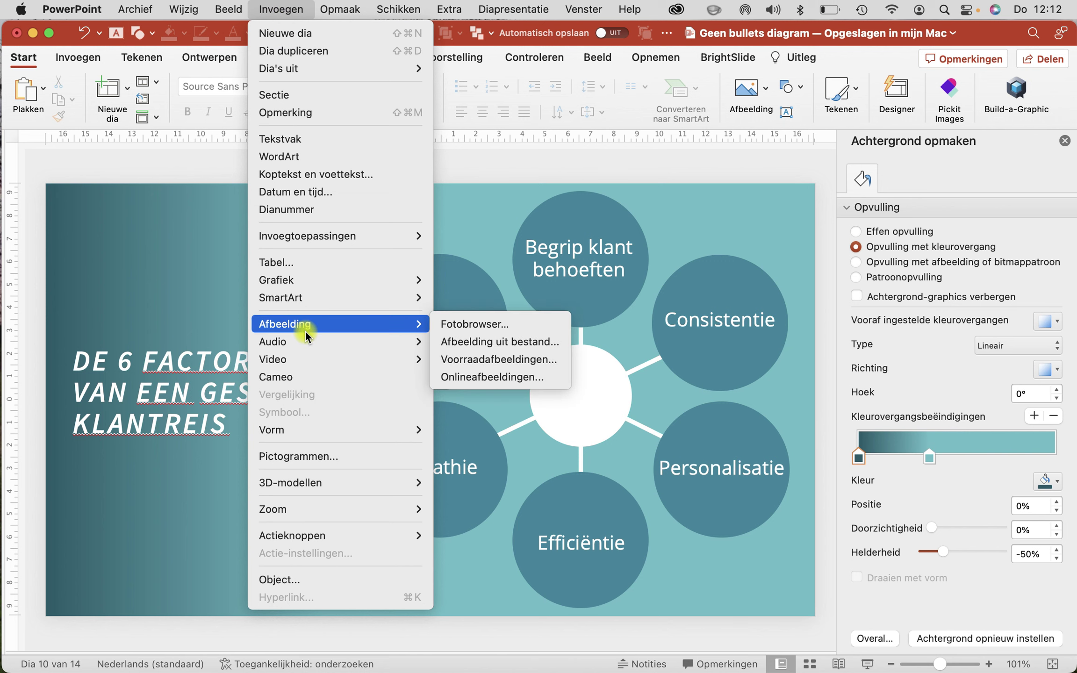
{"action": "left_click", "coordinate": [463, 343]}
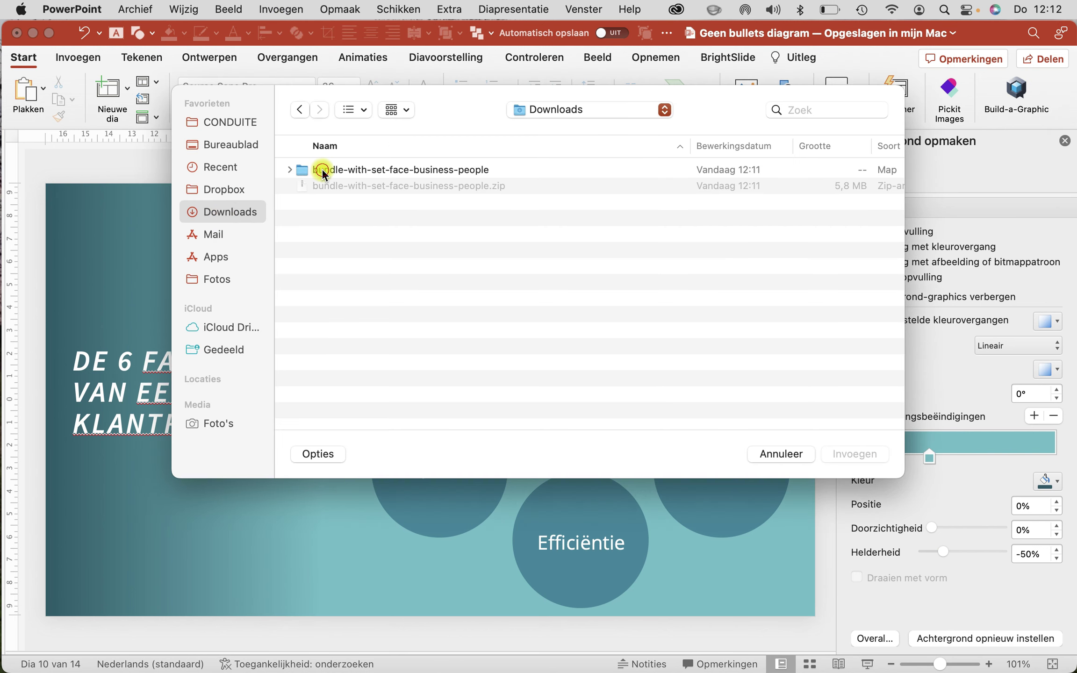
{"action": "double_click", "coordinate": [322, 169]}
{"action": "double_click", "coordinate": [331, 185]}
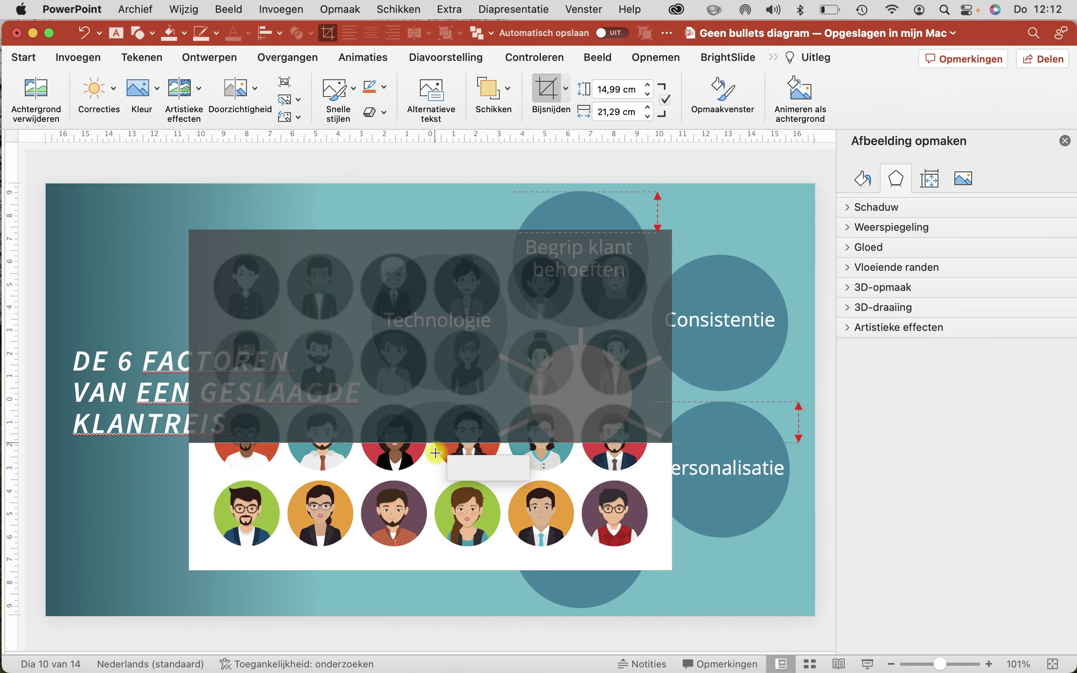
- Crop the avatar sheet to the single woman-with-glasses face, about 3,5 × 3,33 cm
{"action": "left_click_drag", "start_coordinate": [431, 230], "coordinate": [438, 472]}
{"action": "left_click_drag", "start_coordinate": [670, 521], "coordinate": [358, 531]}
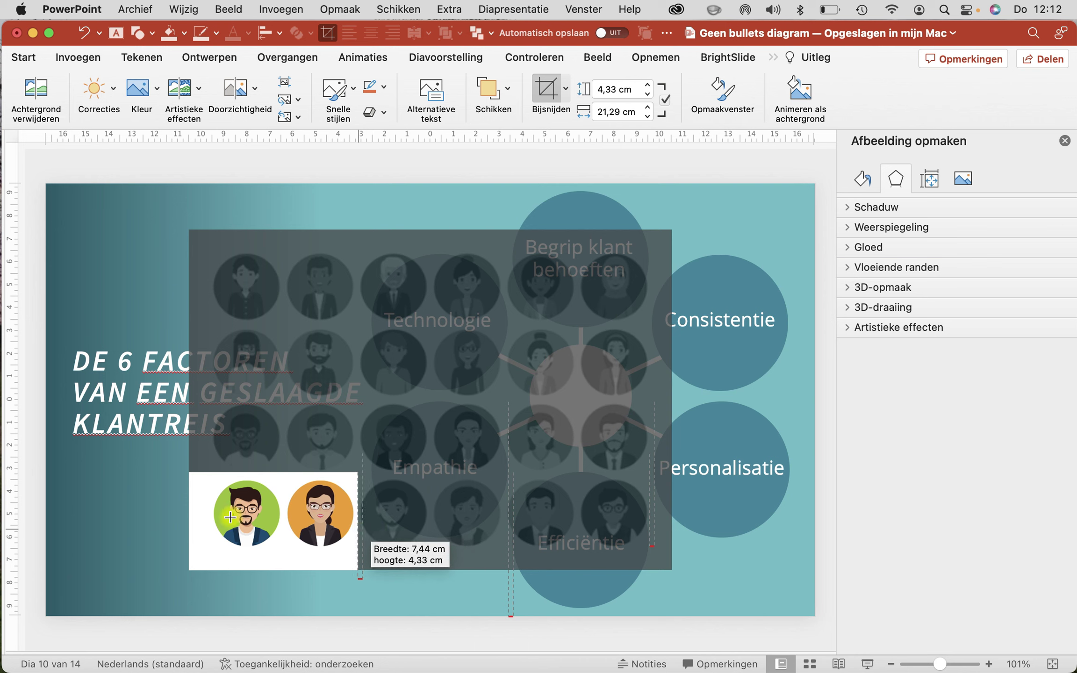
{"action": "left_click_drag", "start_coordinate": [189, 521], "coordinate": [282, 519]}
{"action": "left_click_drag", "start_coordinate": [321, 570], "coordinate": [306, 551]}
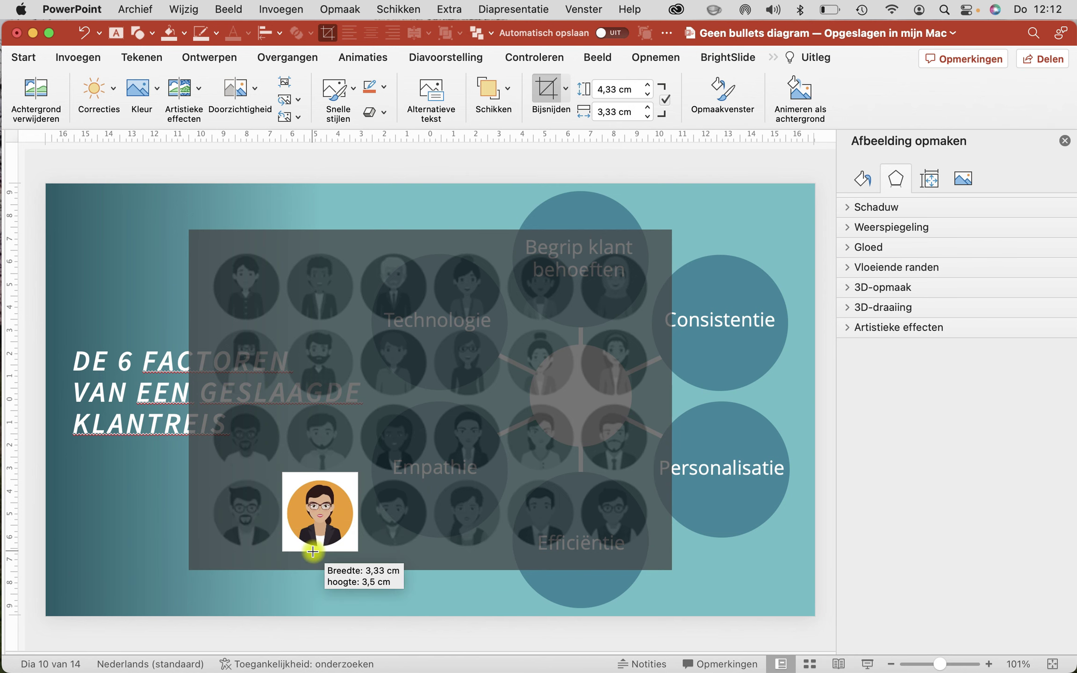
{"action": "left_click", "coordinate": [141, 511]}
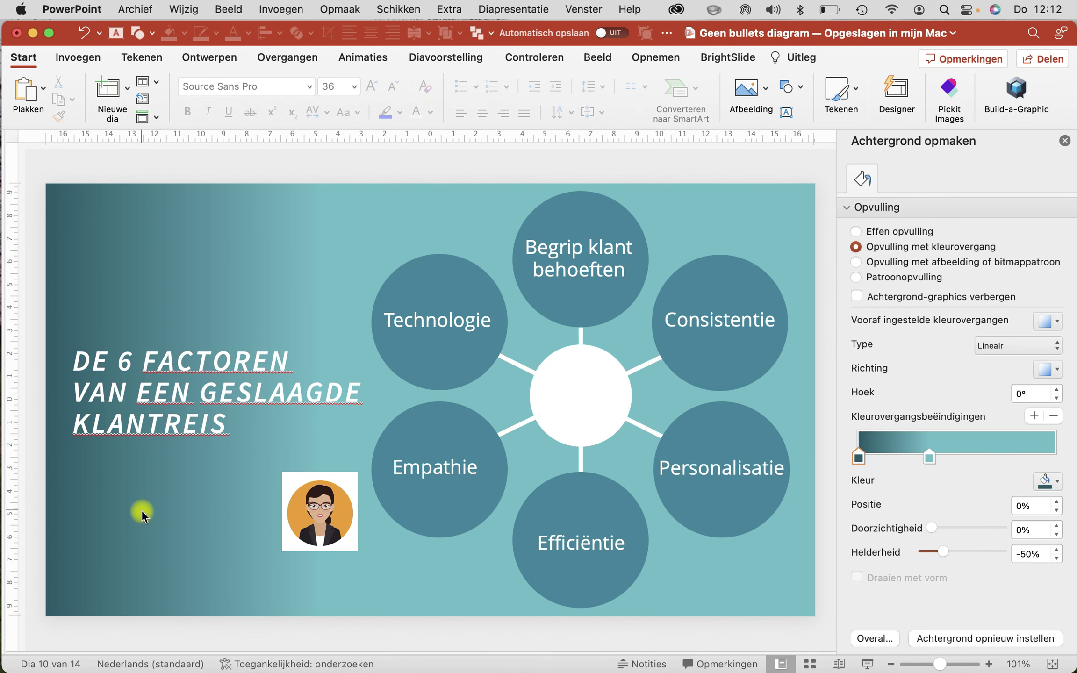
- Make the avatar's white background transparent with the Set Transparent Color option
{"action": "left_click", "coordinate": [326, 506]}
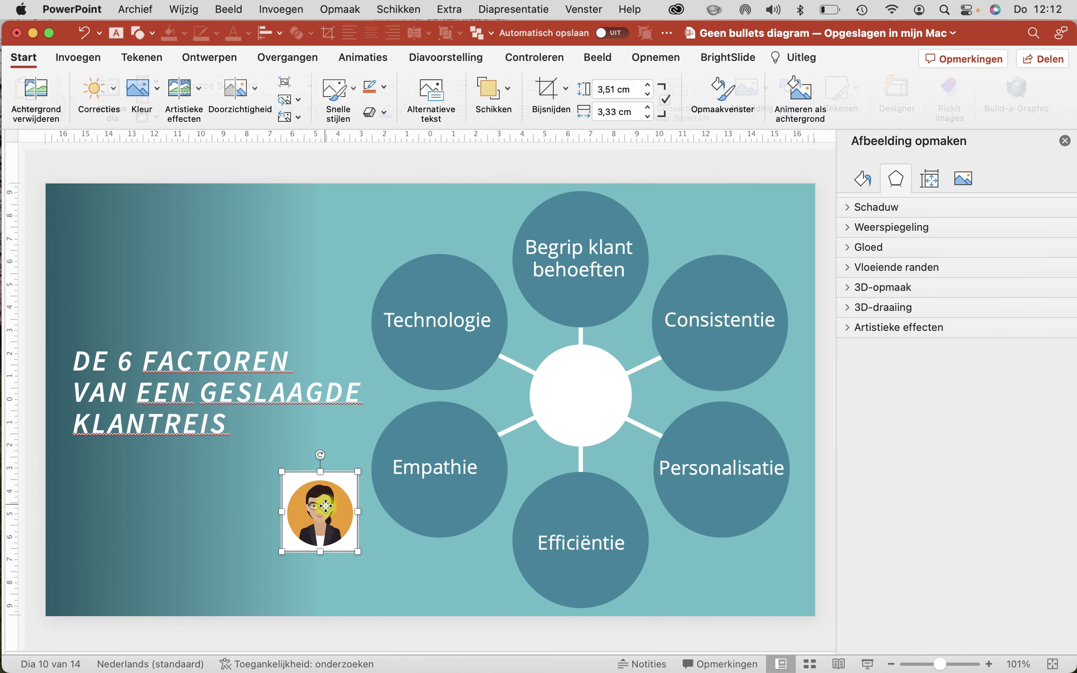
{"action": "left_click", "coordinate": [157, 89]}
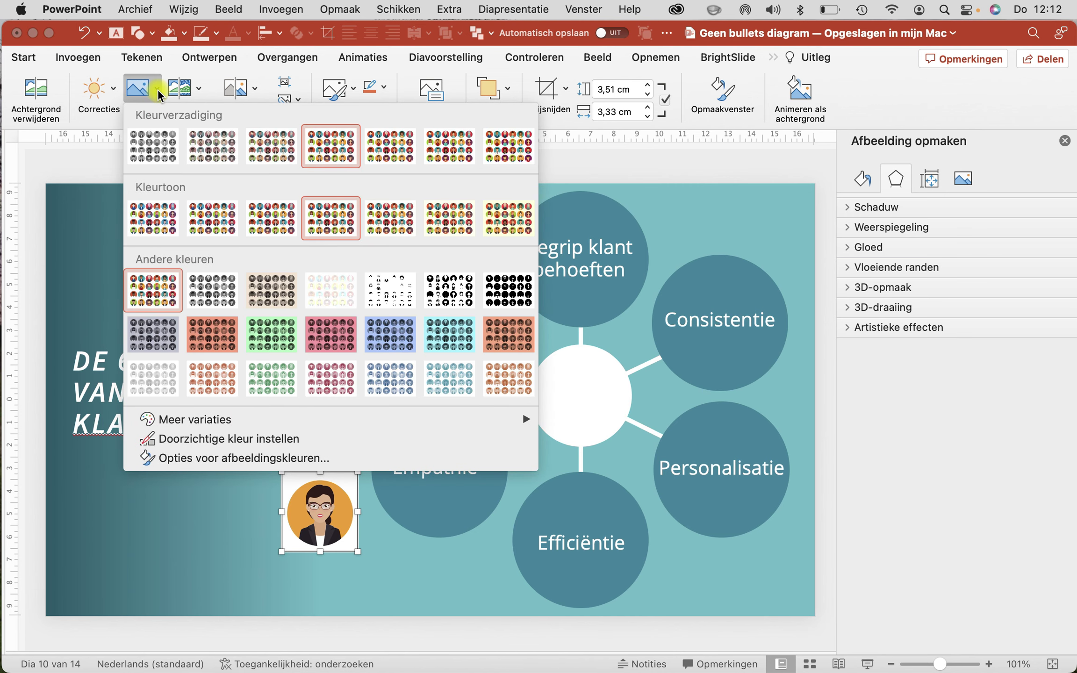
{"action": "left_click", "coordinate": [232, 438]}
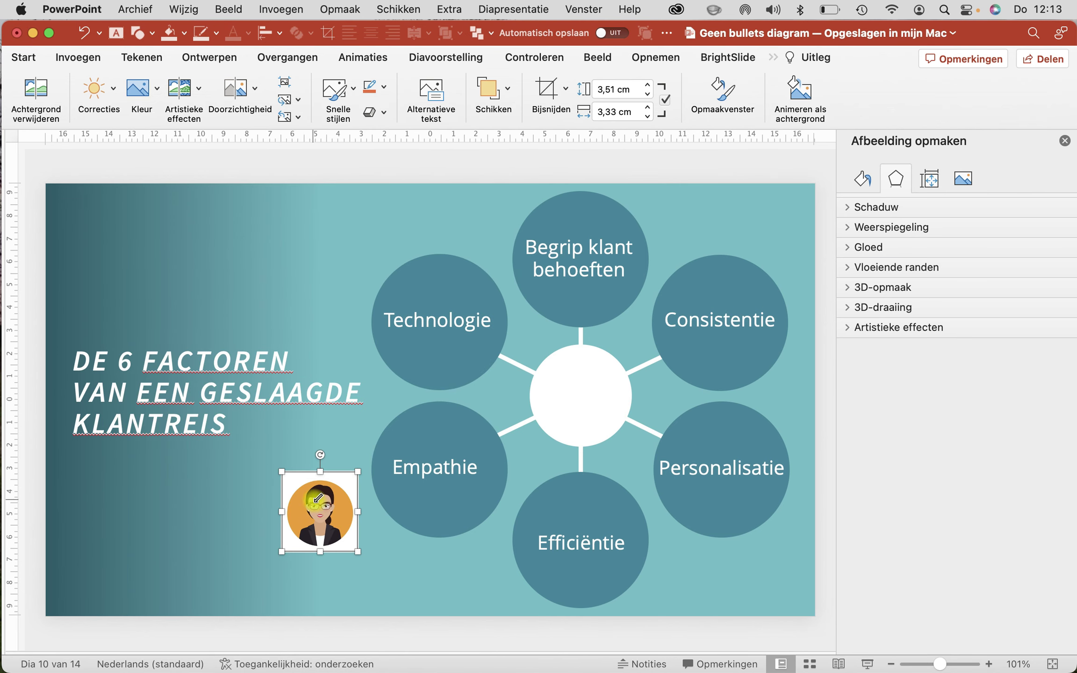
{"action": "left_click", "coordinate": [299, 479]}
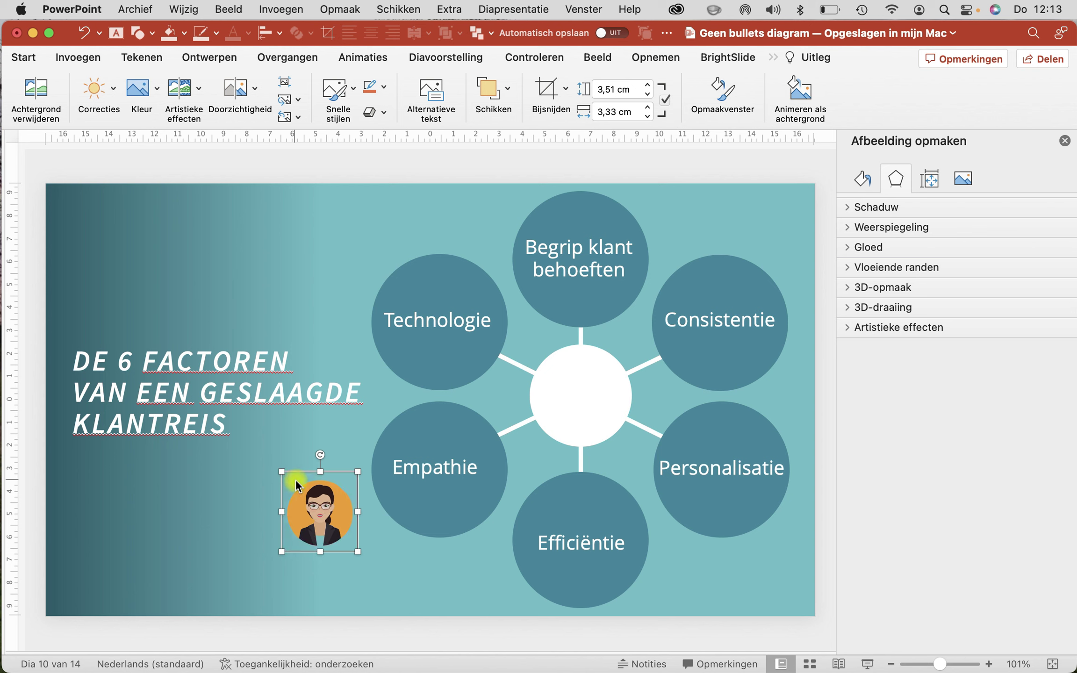
{"action": "left_click", "coordinate": [251, 481]}
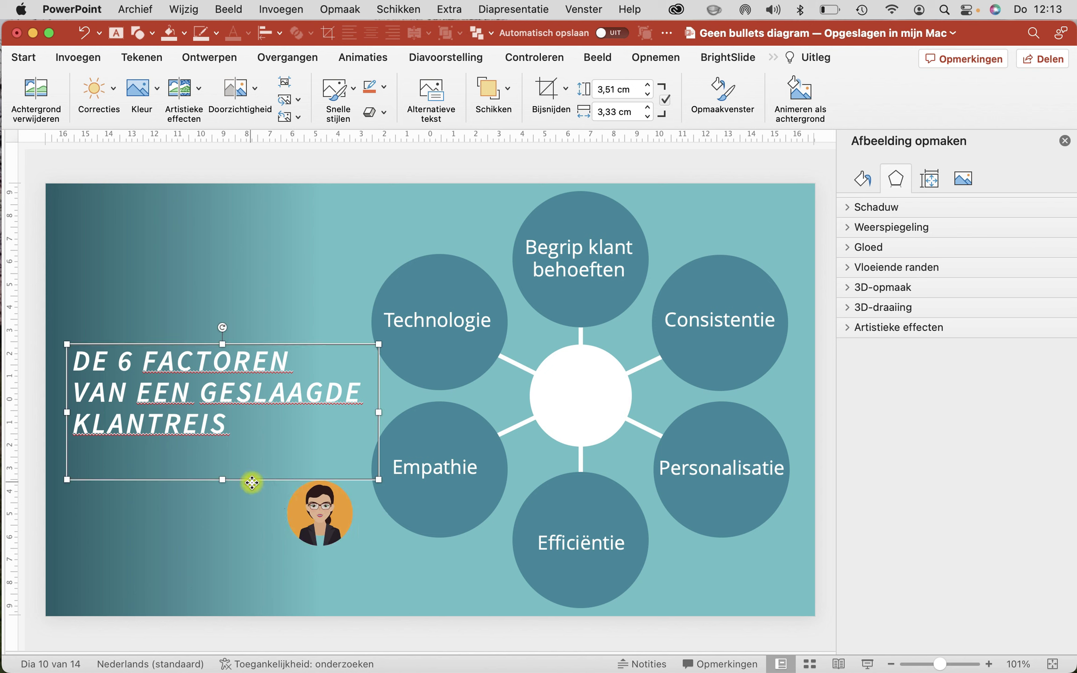
- Move the avatar onto the white centre circle, enlarge it to 4,99 × 4,75 cm and centre it
{"action": "left_click", "coordinate": [323, 521]}
{"action": "left_click_drag", "start_coordinate": [322, 521], "coordinate": [576, 395]}
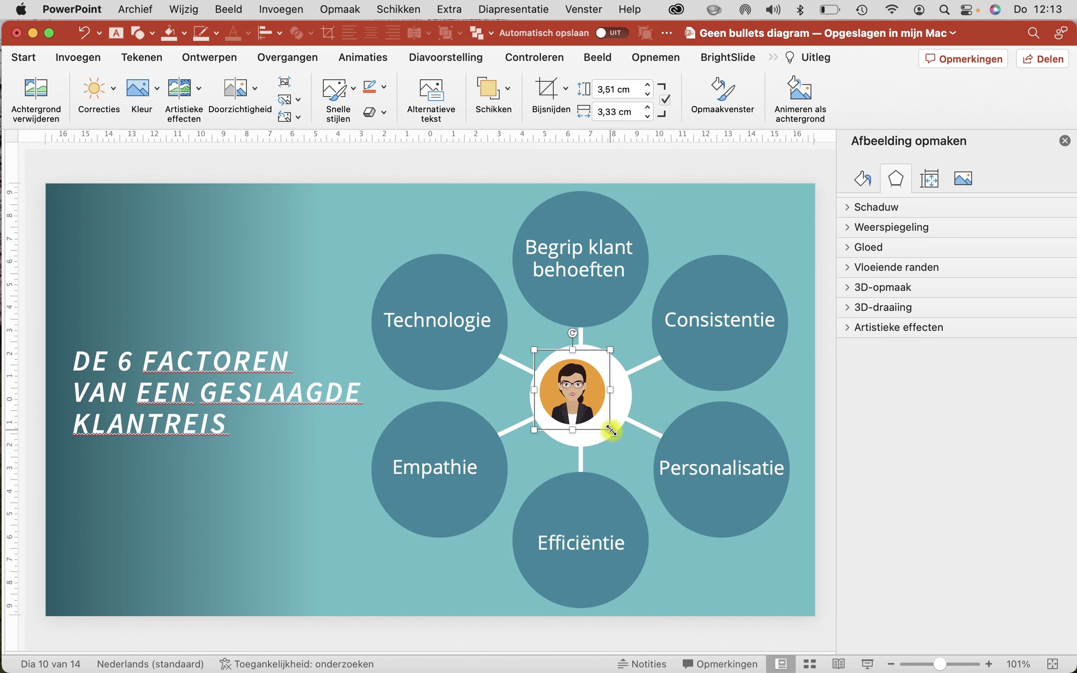
{"action": "left_click_drag", "start_coordinate": [610, 430], "coordinate": [627, 448]}
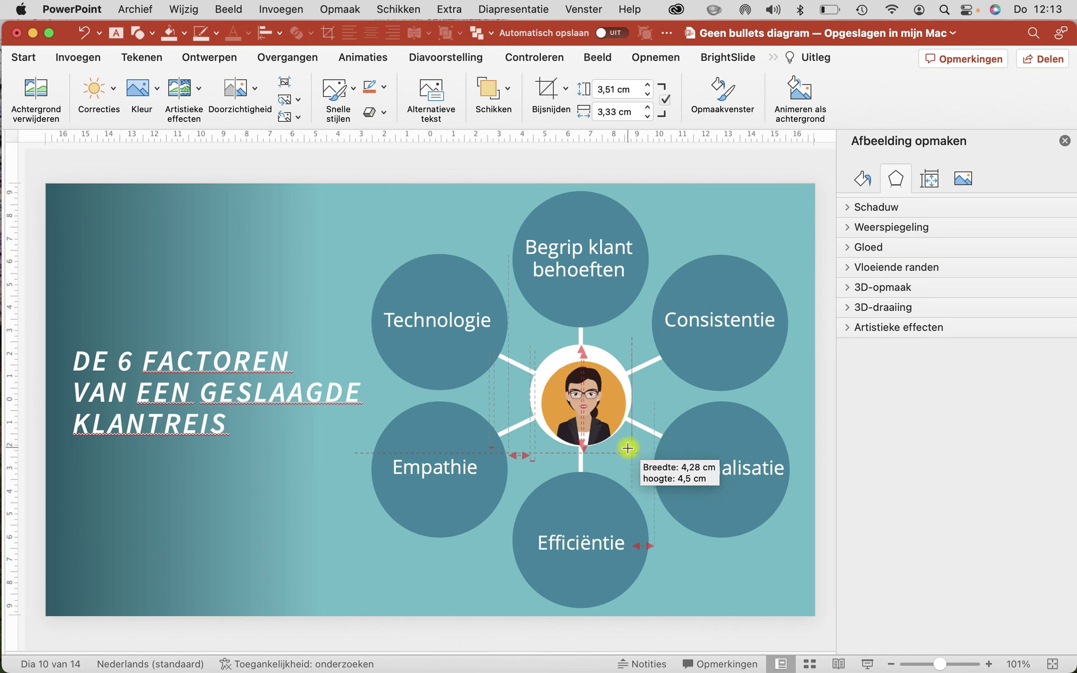
{"action": "left_click_drag", "start_coordinate": [627, 448], "coordinate": [643, 464]}
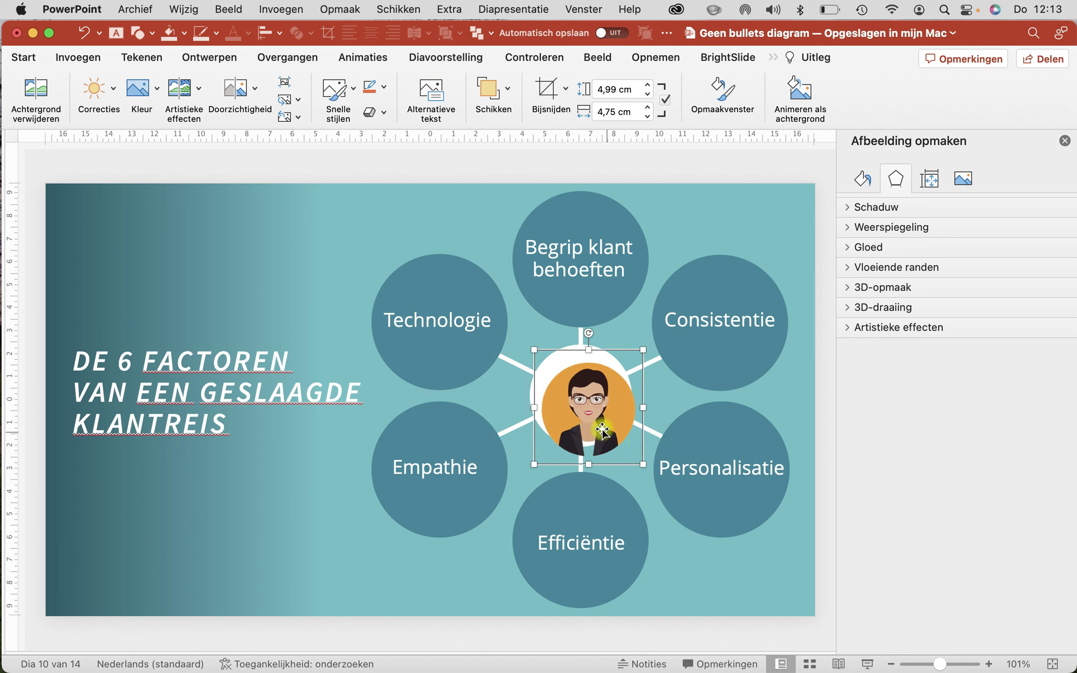
{"action": "left_click_drag", "start_coordinate": [591, 415], "coordinate": [585, 403]}
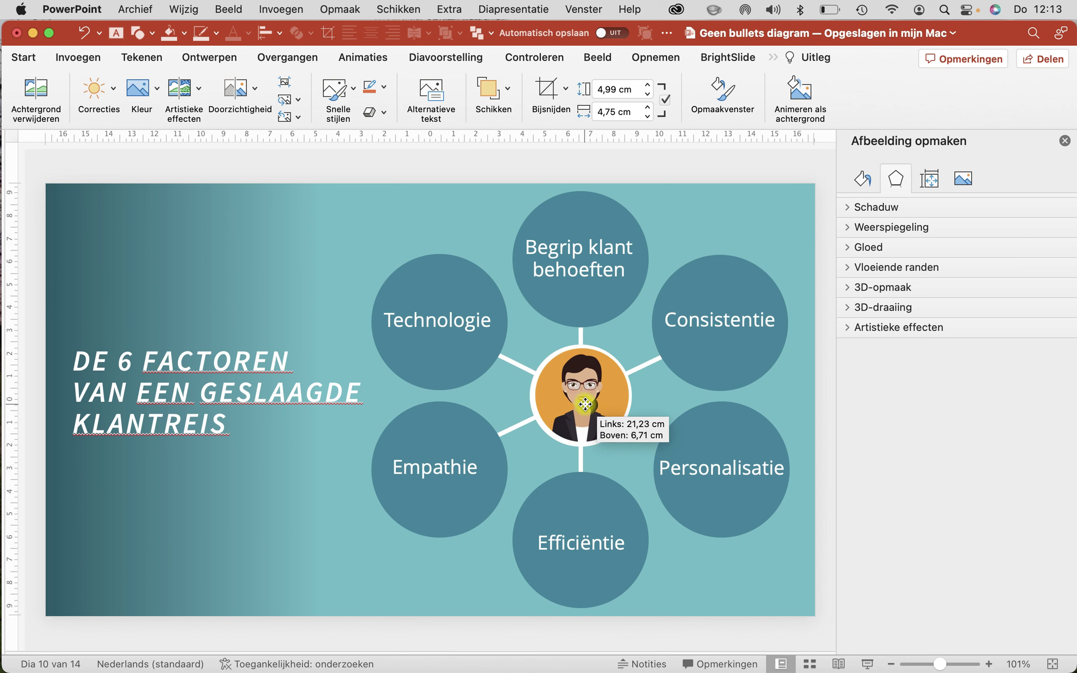
{"action": "left_click", "coordinate": [325, 531]}
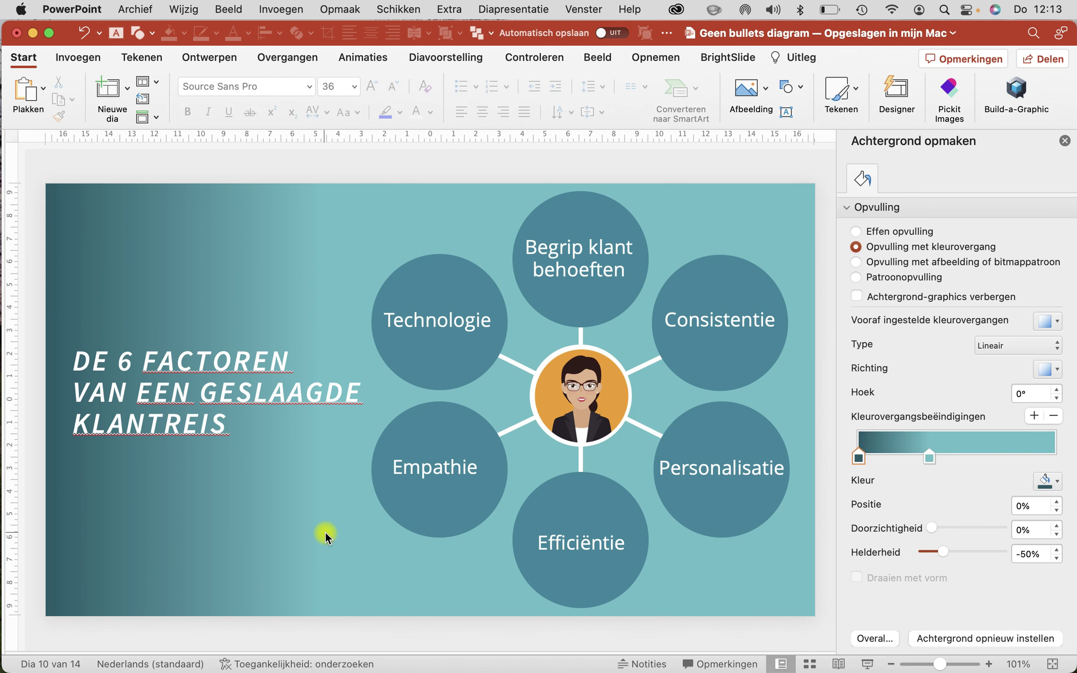